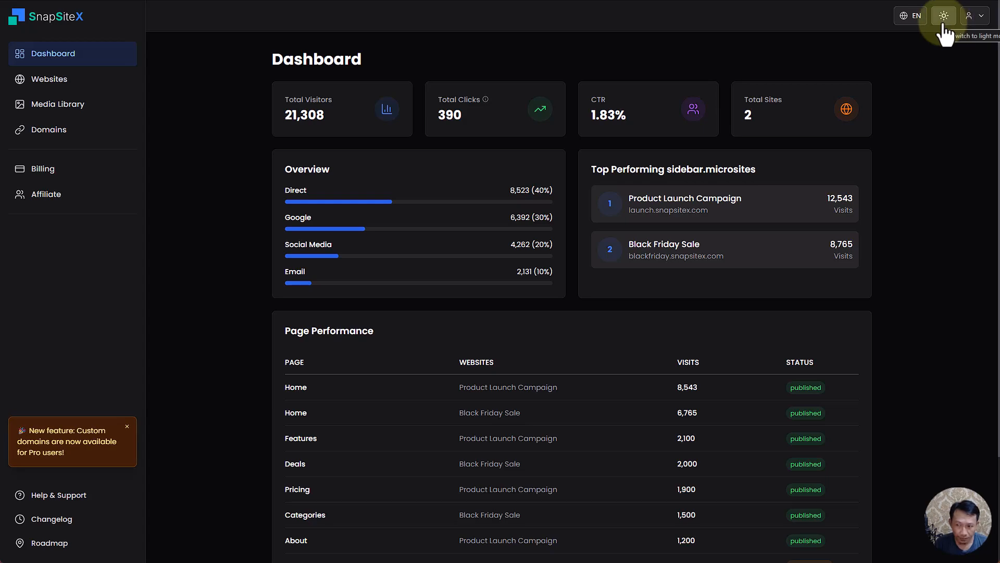
Switch the interface to light mode and add a Features Icon block to the empty page.
left_click(944, 17)
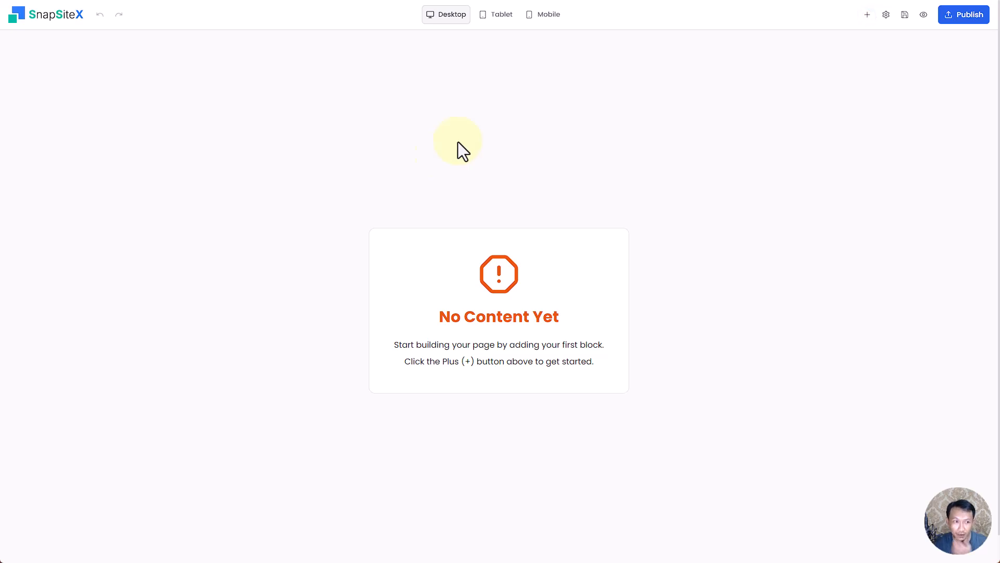
left_click(867, 15)
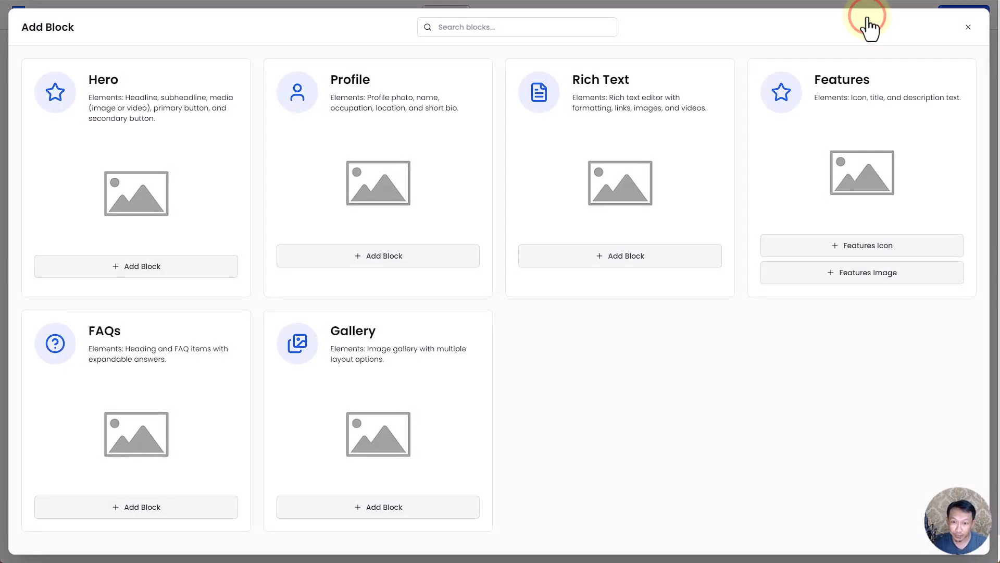
left_click(879, 246)
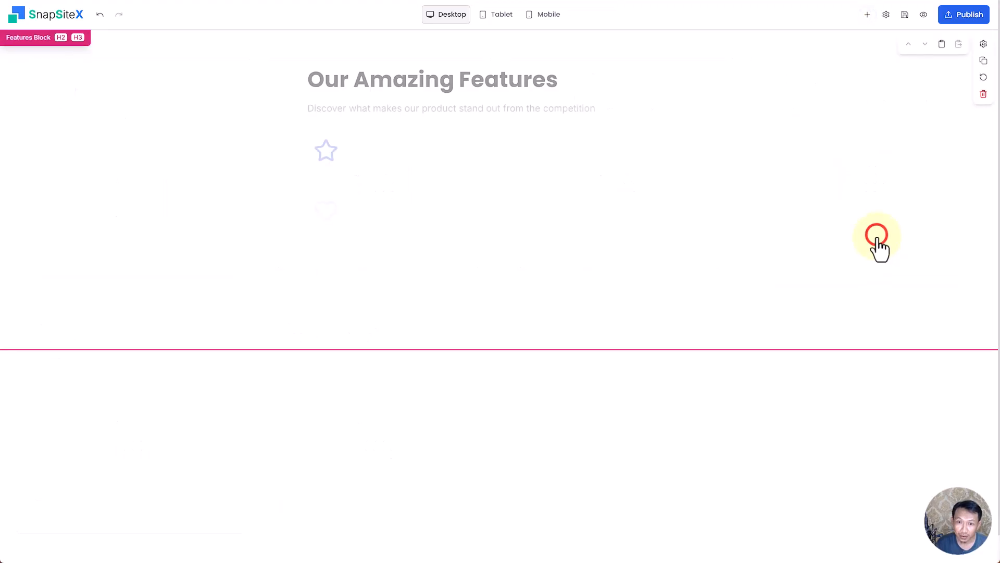
Add three more feature items in the Features Icon block's icon settings.
left_click(983, 45)
left_click(815, 95)
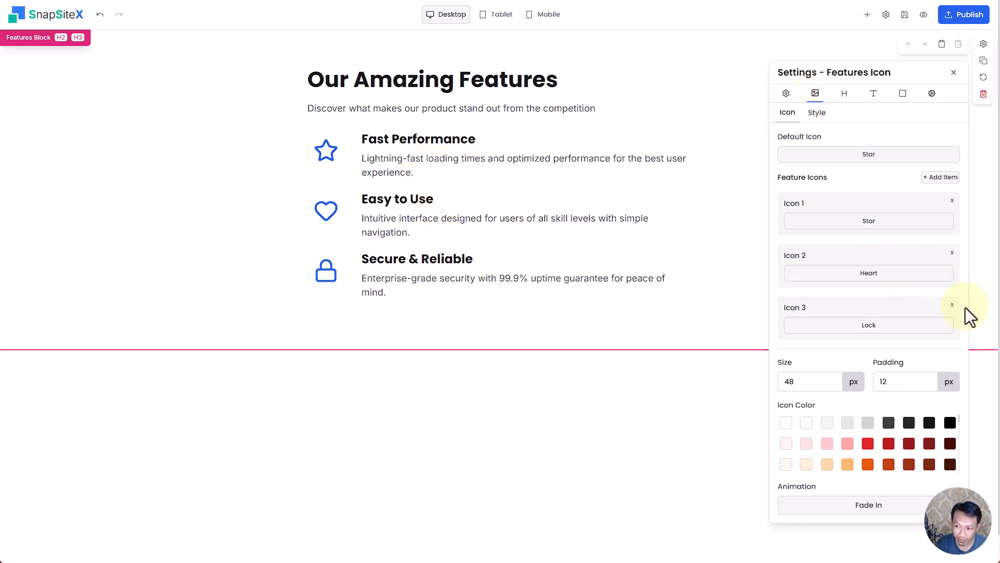
left_click(939, 180)
left_click(938, 180)
left_click(938, 180)
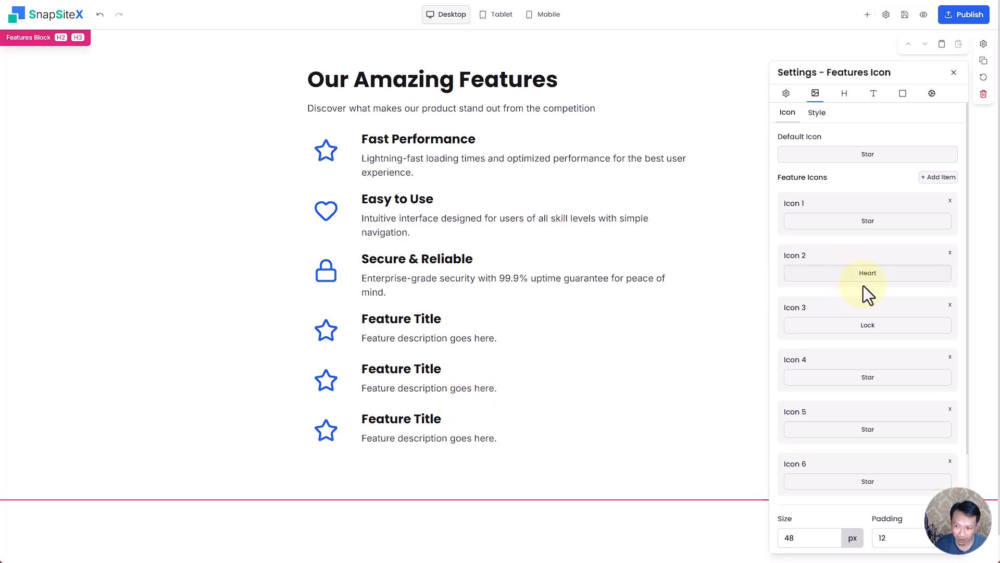
Set the icons of feature items 4, 5 and 6 to Play, Lock and Settings, then close the block settings.
left_click_drag(860, 289, 802, 249)
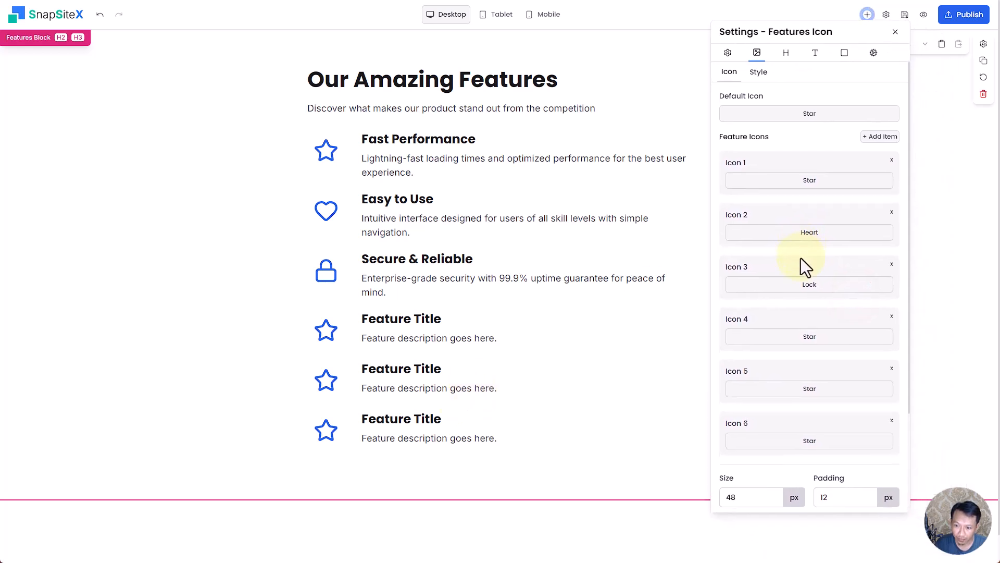
left_click(811, 343)
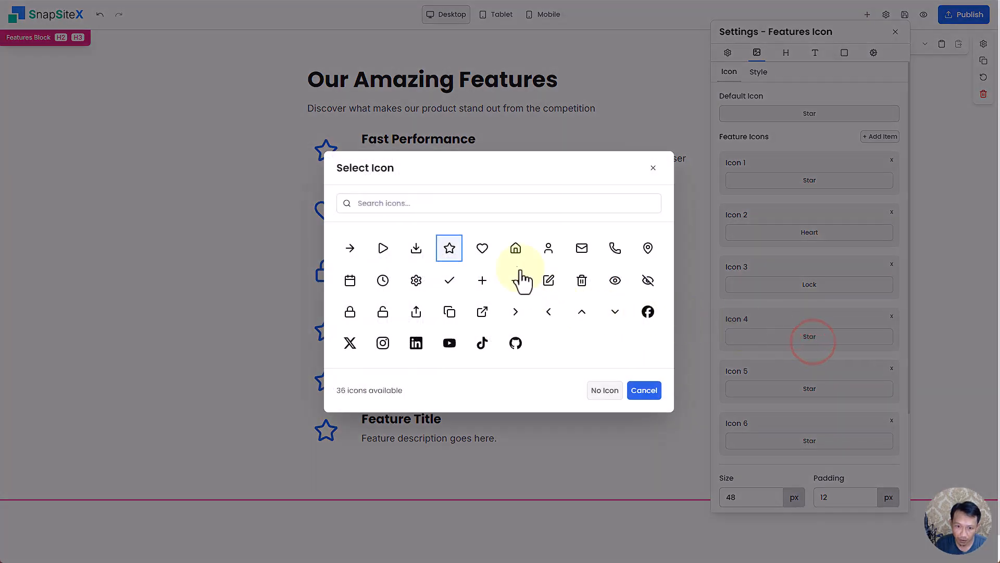
left_click(381, 253)
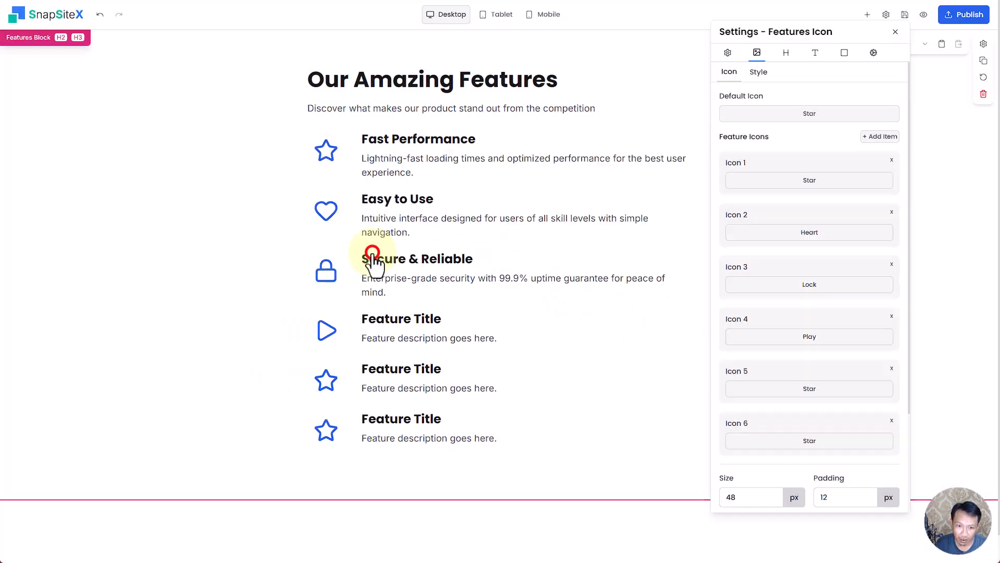
left_click(802, 389)
left_click(350, 312)
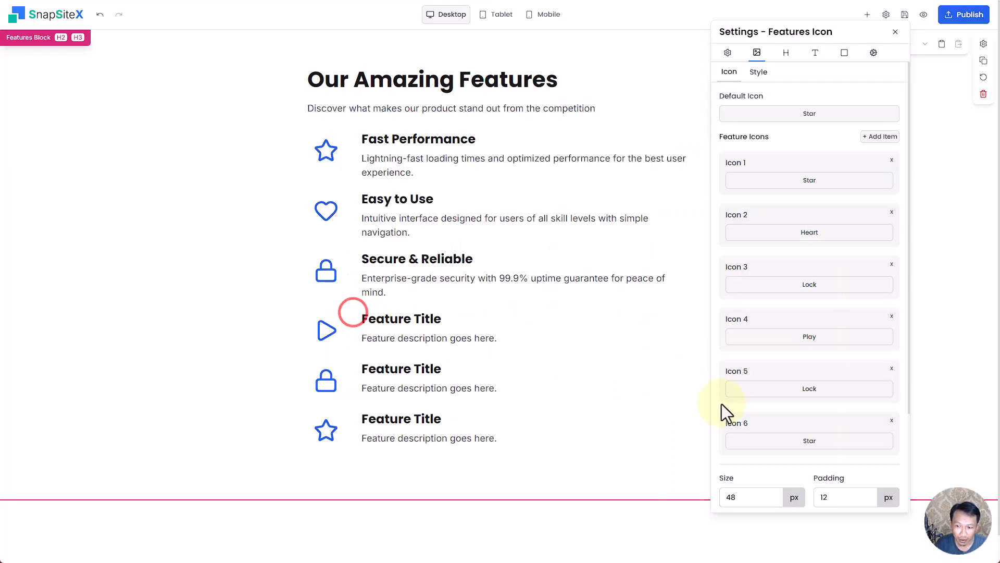
left_click(761, 442)
left_click(416, 281)
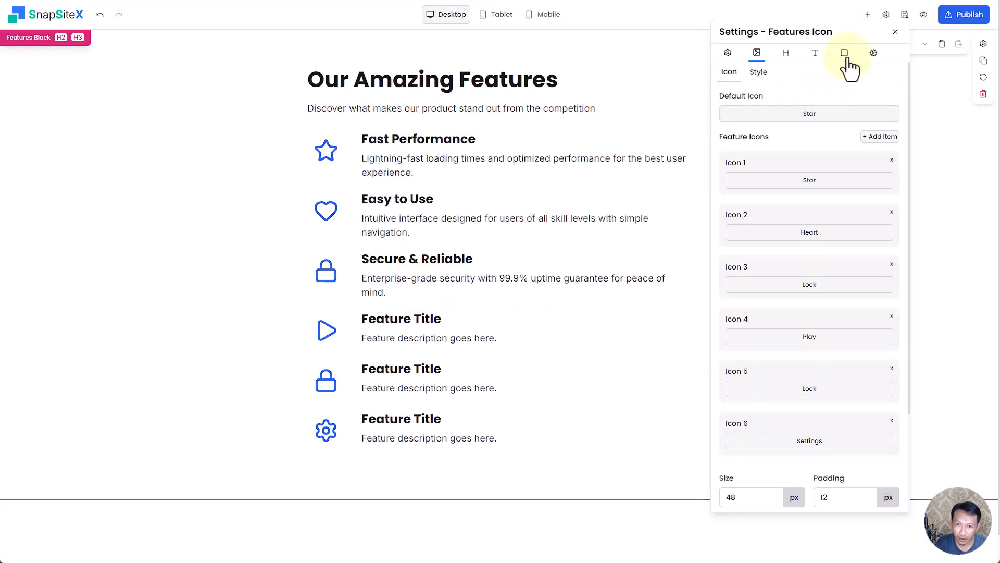
left_click(895, 33)
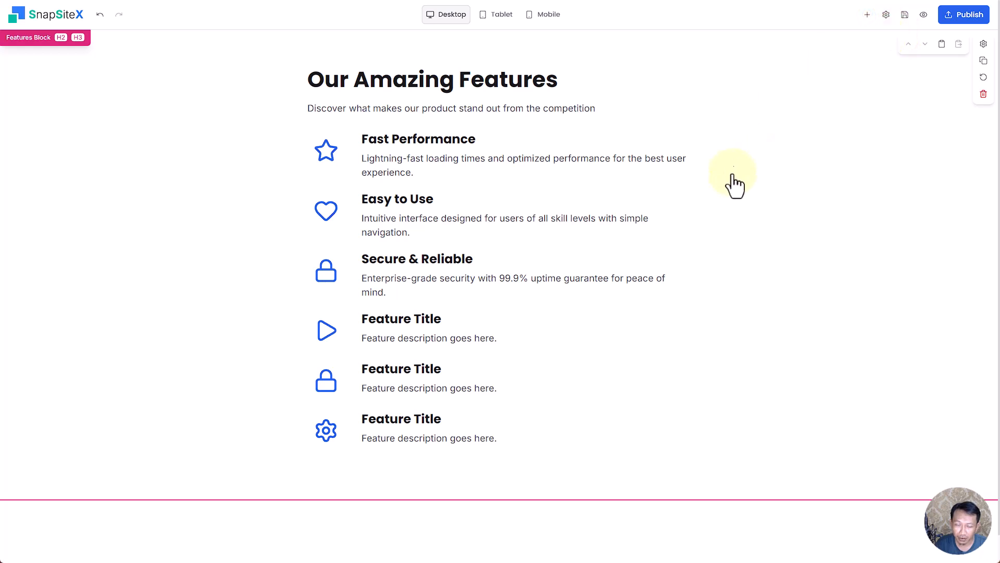
Give the features block a Flat Color background in near-black neutral grey.
left_click(983, 44)
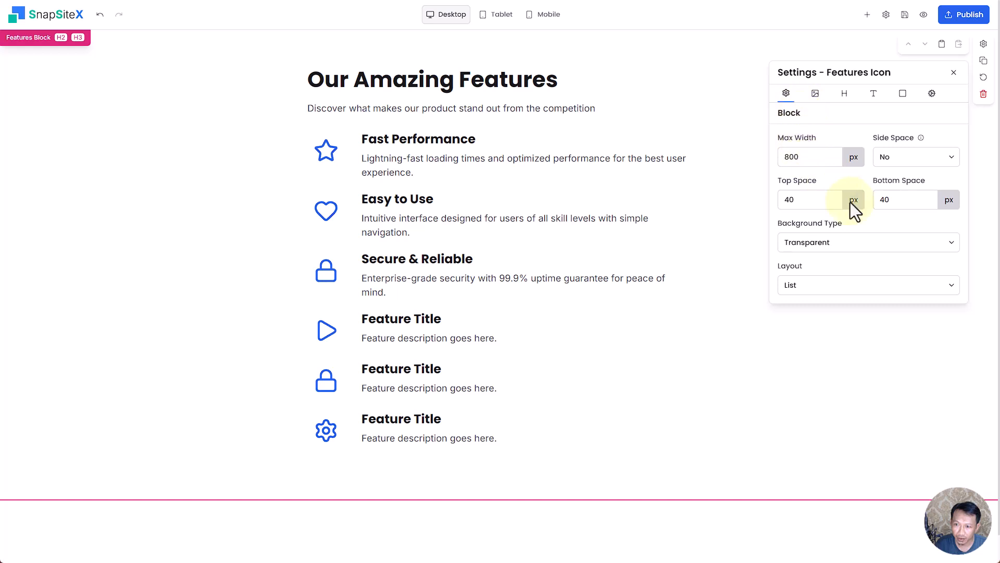
left_click(832, 246)
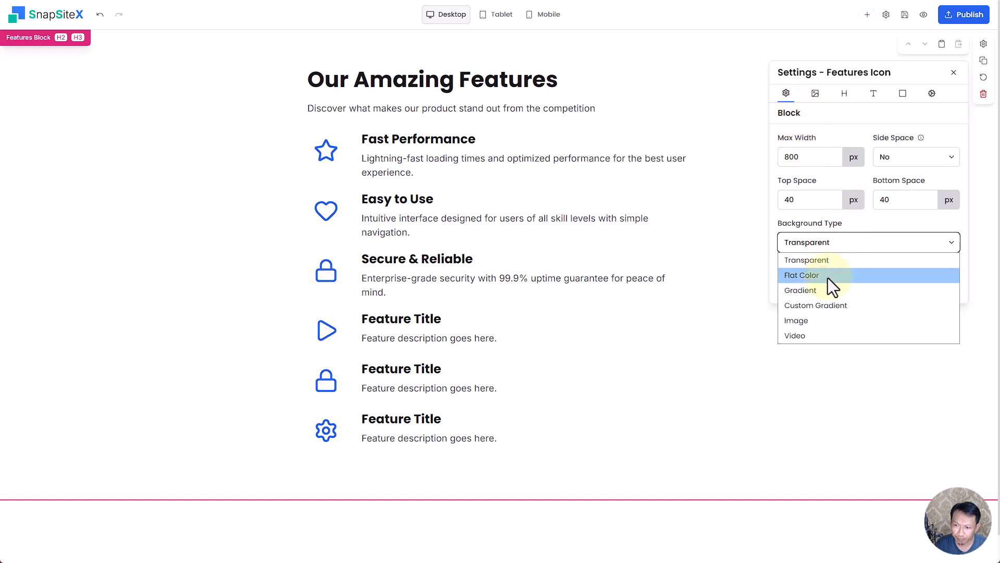
left_click(827, 277)
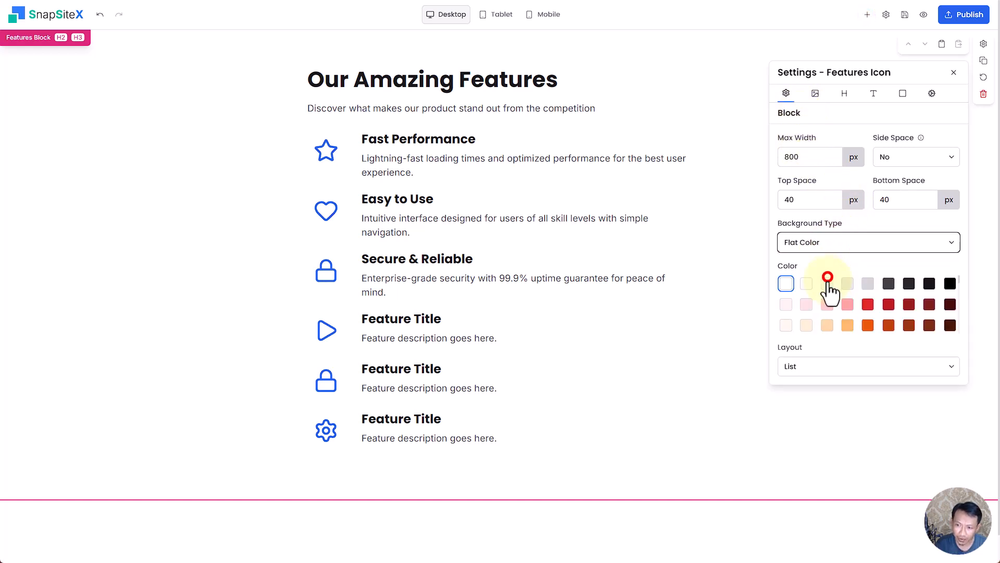
left_click(930, 284)
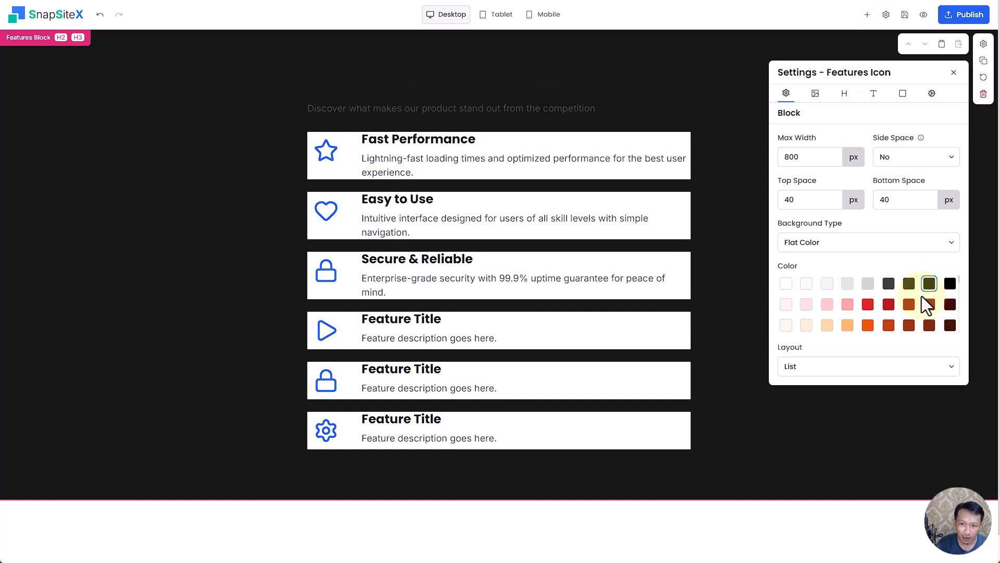
Set the block's heading text color to white and its paragraph text color to light grey.
left_click(844, 95)
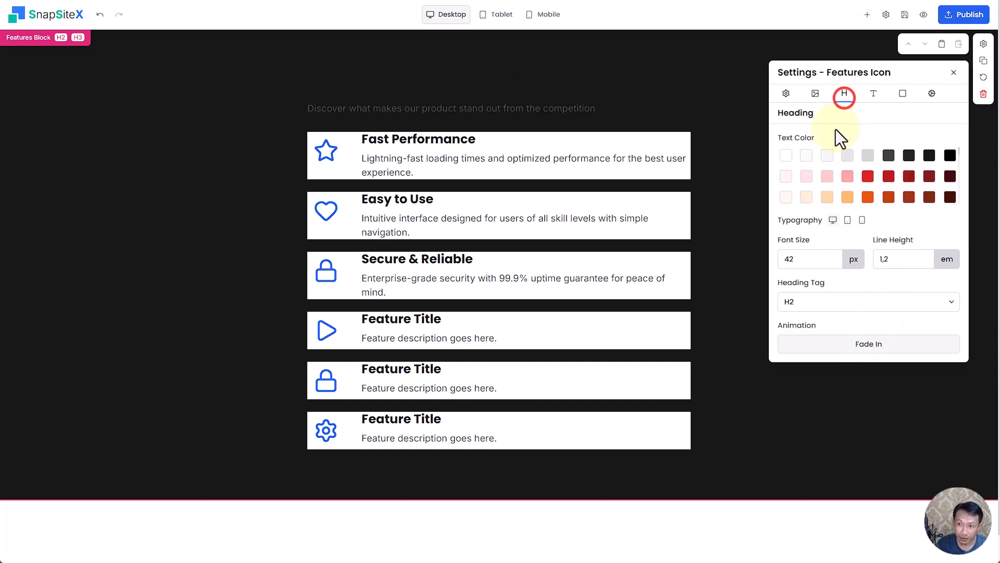
left_click(786, 155)
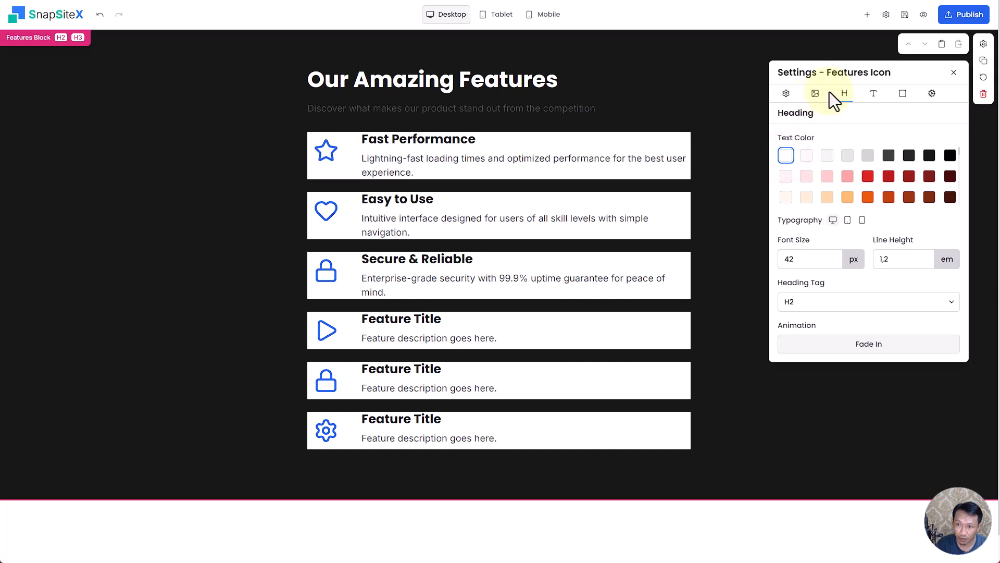
left_click(874, 94)
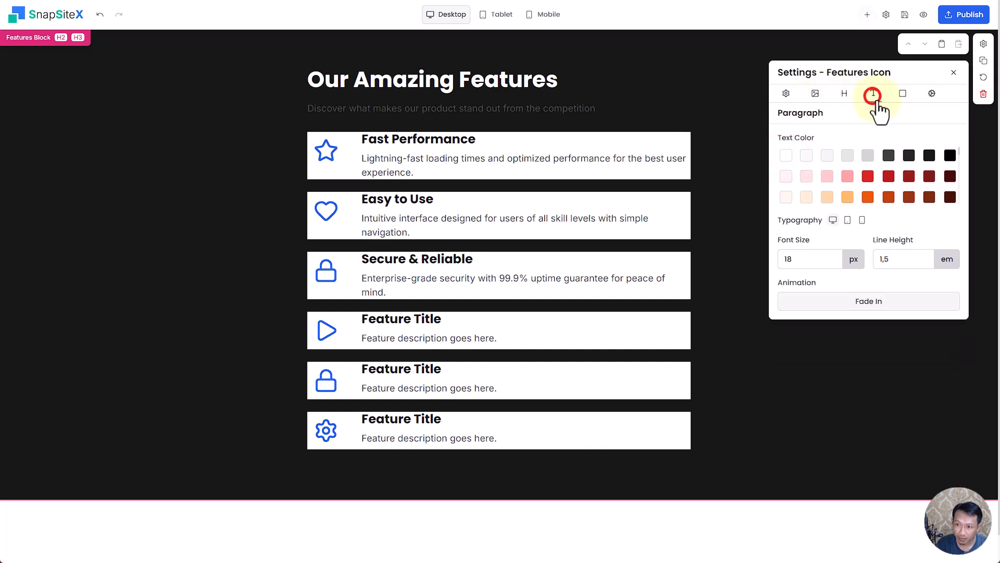
left_click(827, 155)
left_click(847, 156)
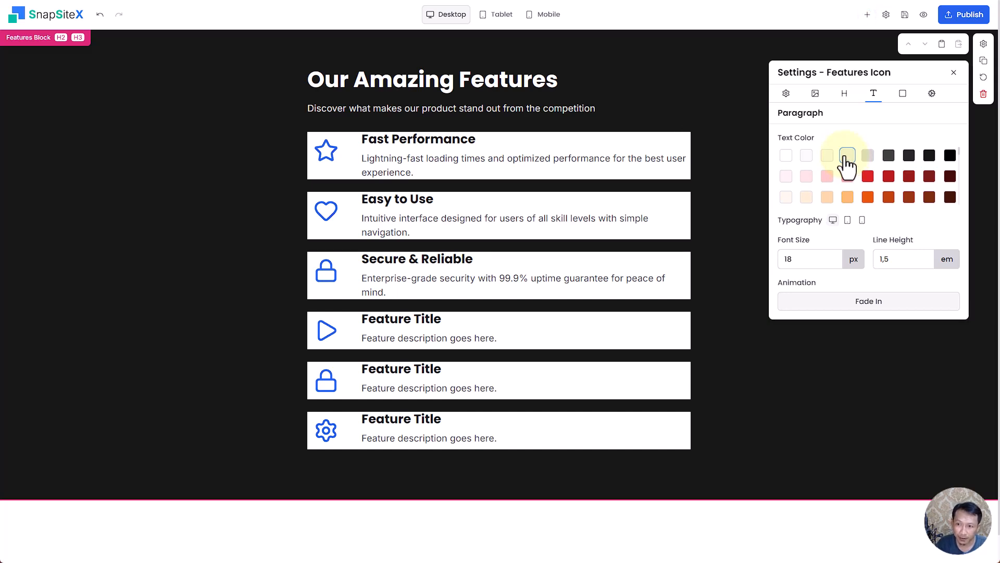
Set the feature cards' Flat Color background to a warm near-black shade, trying neighbouring dark swatches for comparison.
left_click(904, 99)
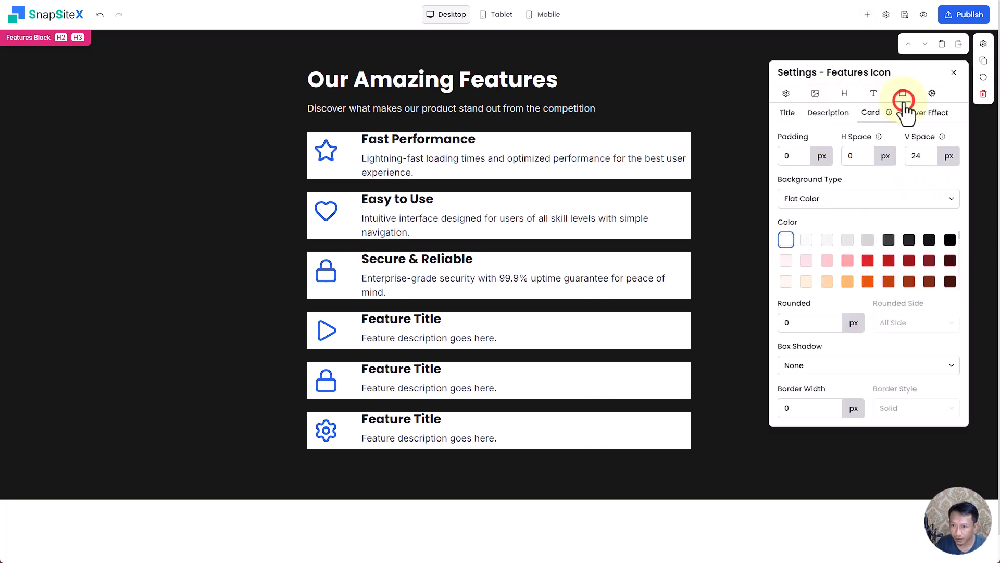
left_click(836, 202)
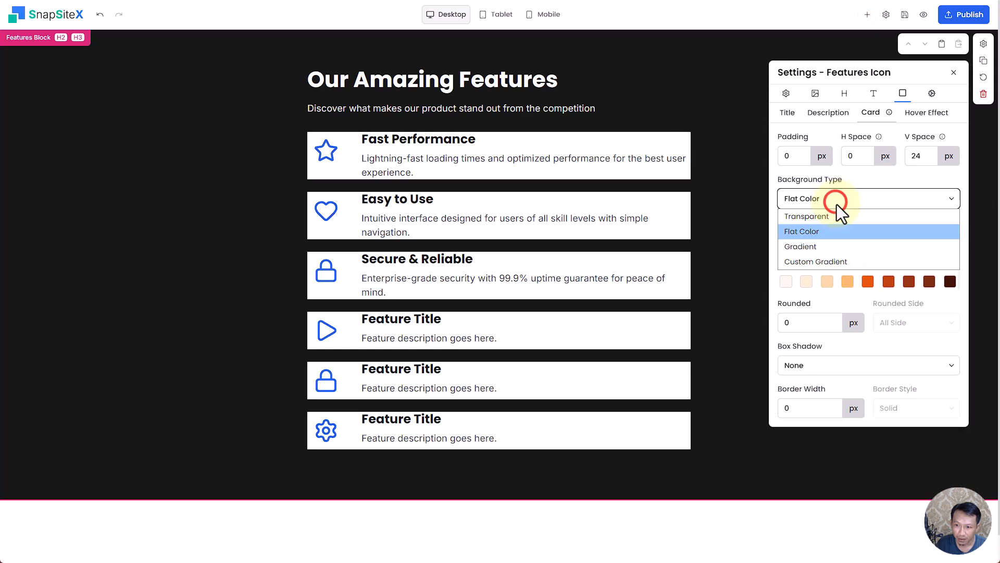
left_click(823, 232)
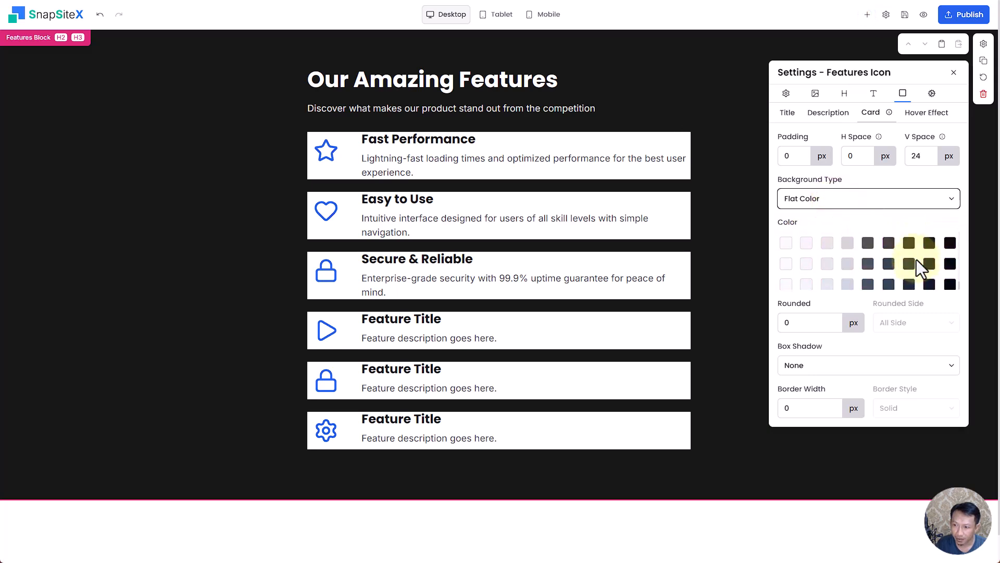
left_click(929, 263)
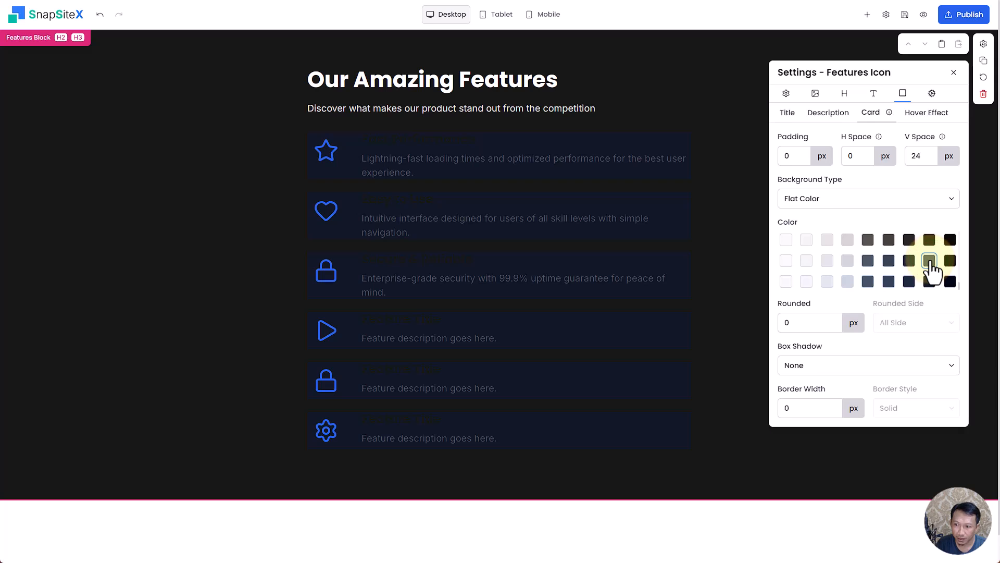
left_click(929, 242)
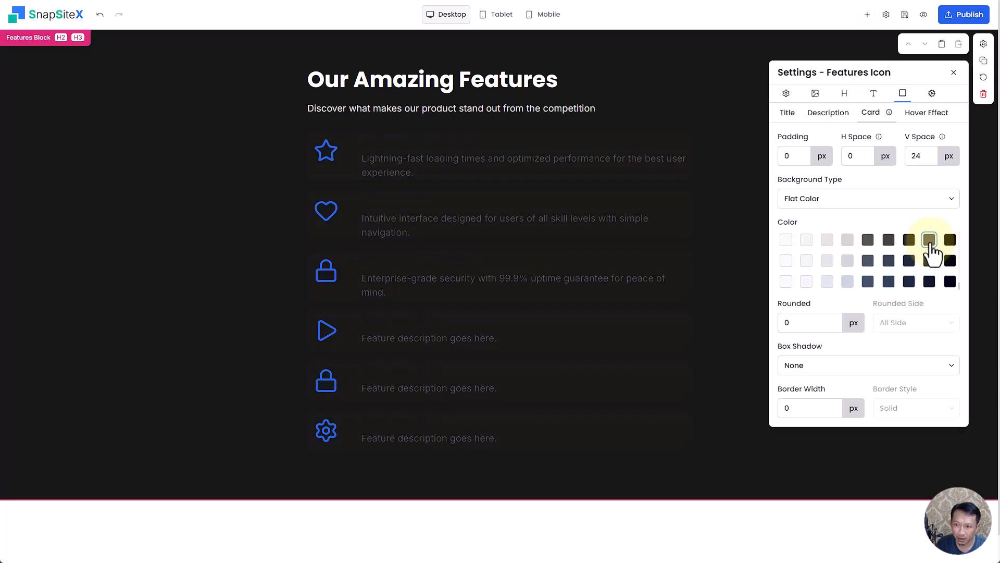
left_click(949, 241)
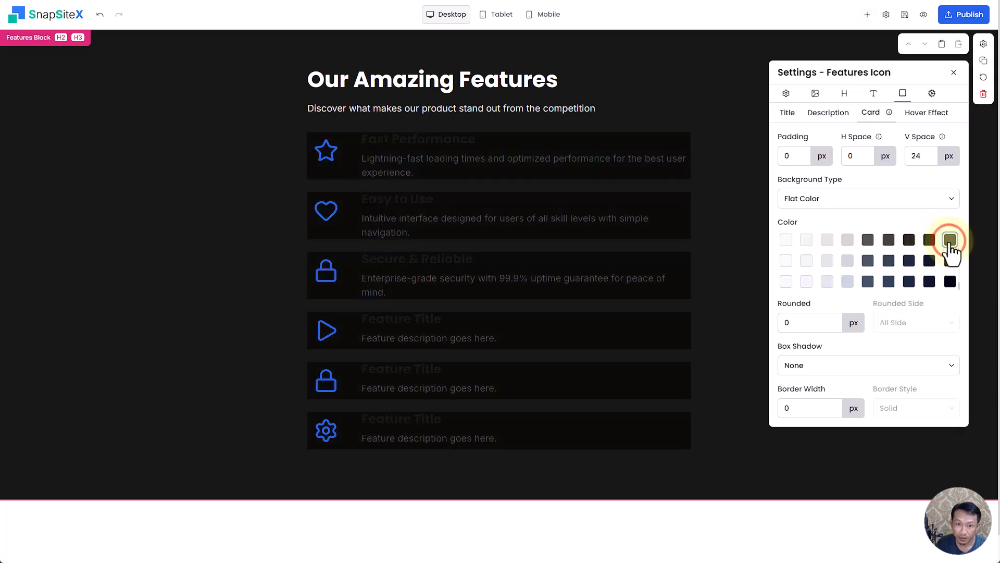
left_click(930, 240)
Set the cards' rounding to 10 px, add a 1 px border in a slightly lighter near-black, and set the padding to 30 px.
left_click(790, 323)
double_click(790, 323)
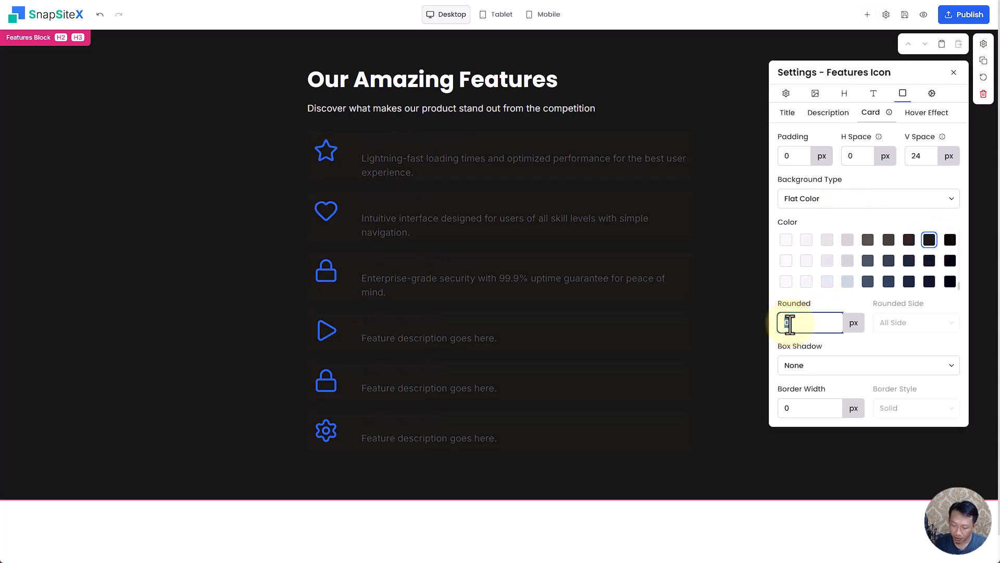
type("10")
left_click(792, 408)
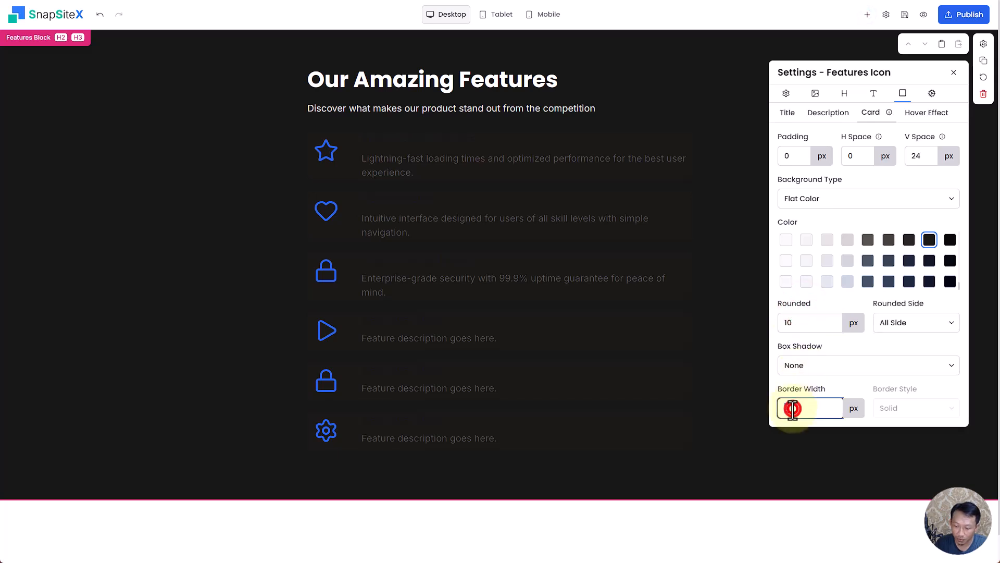
type("1")
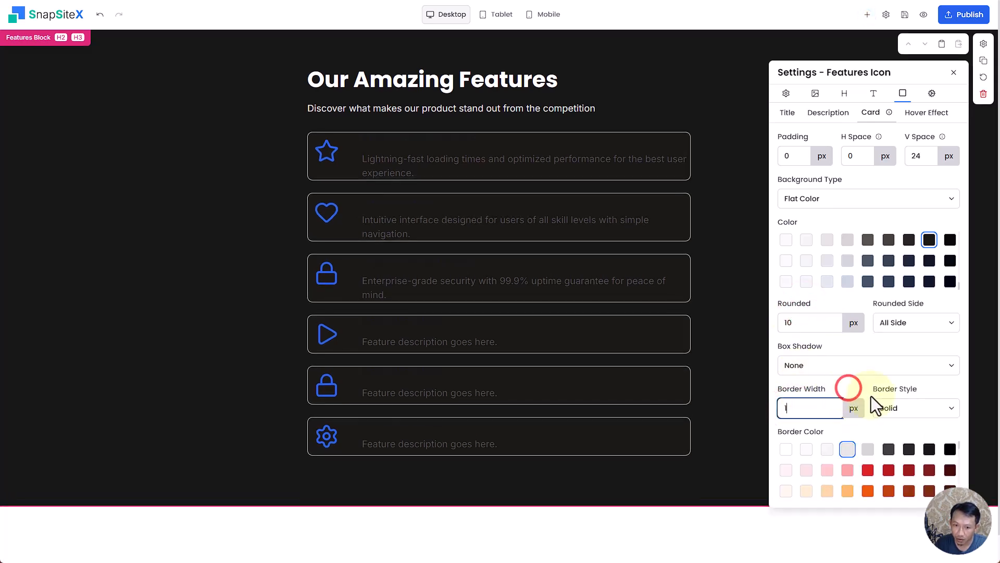
left_click(929, 449)
scroll(927, 454, "down", 8)
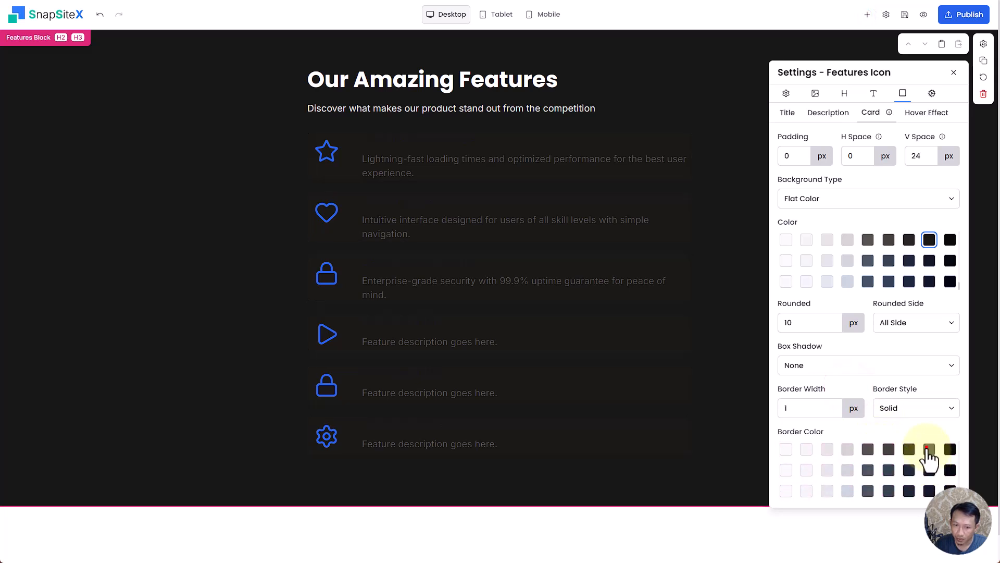
left_click(908, 449)
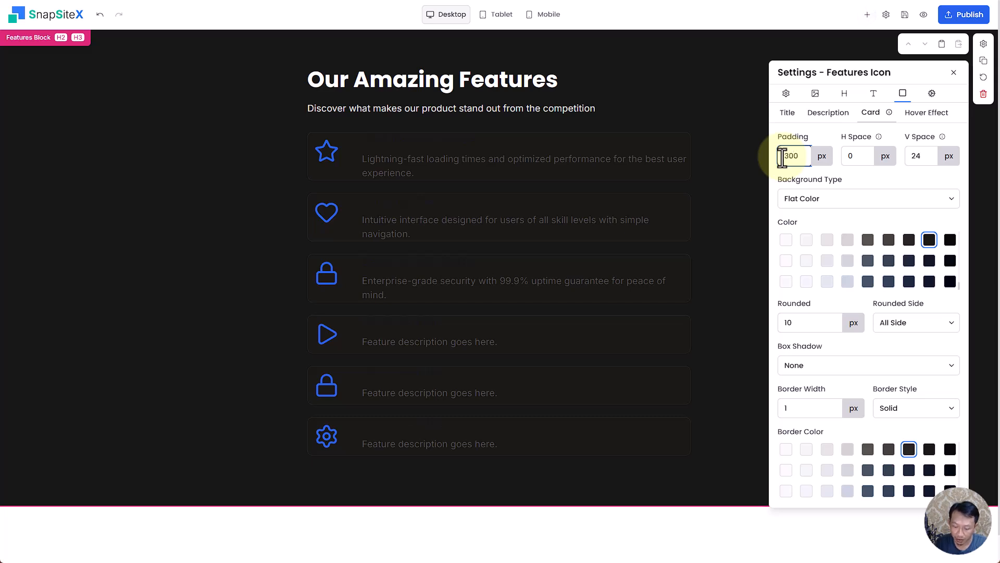
type("2")
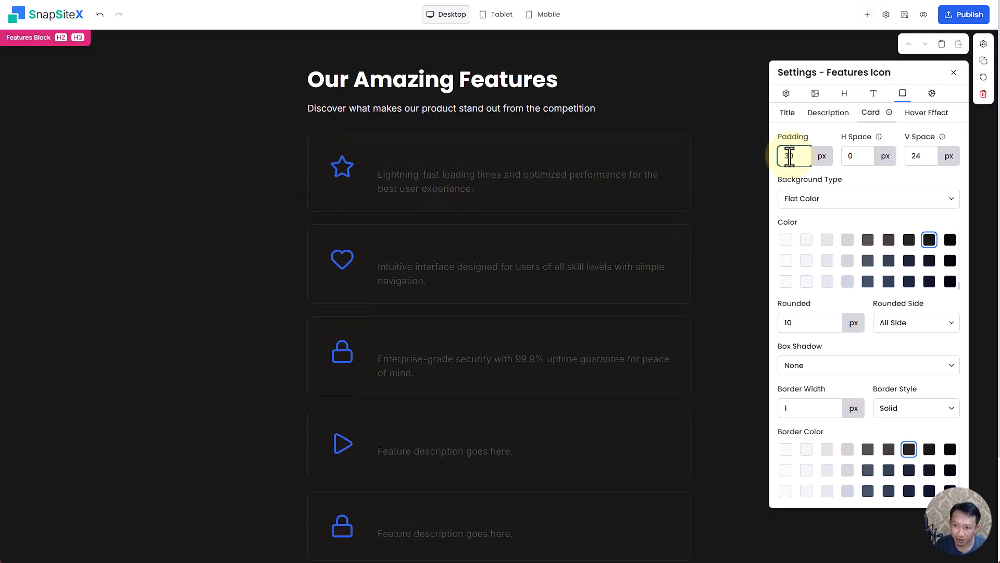
Set the feature titles' text color to white and the descriptions' to light grey, then return to the card settings.
left_click(787, 113)
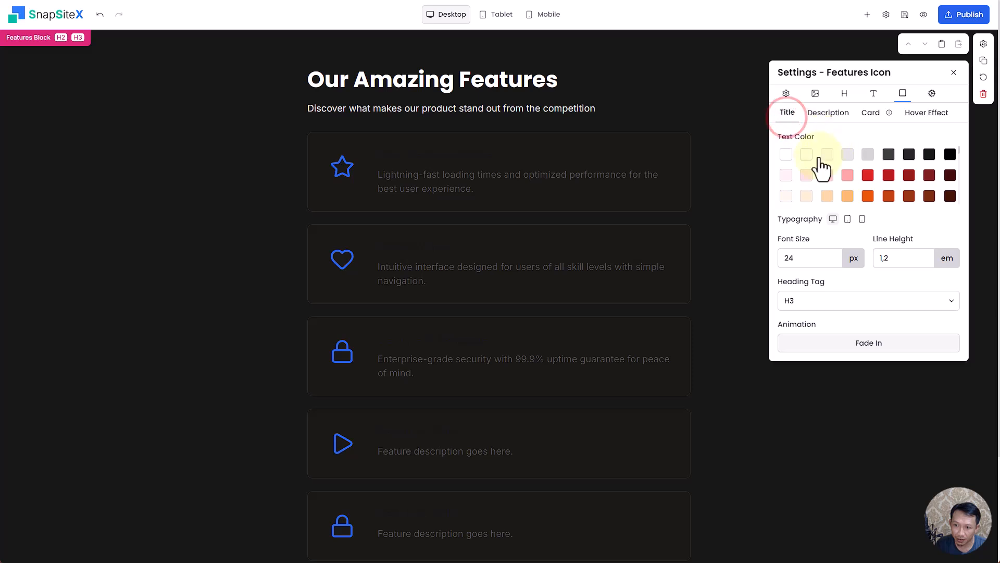
left_click(786, 156)
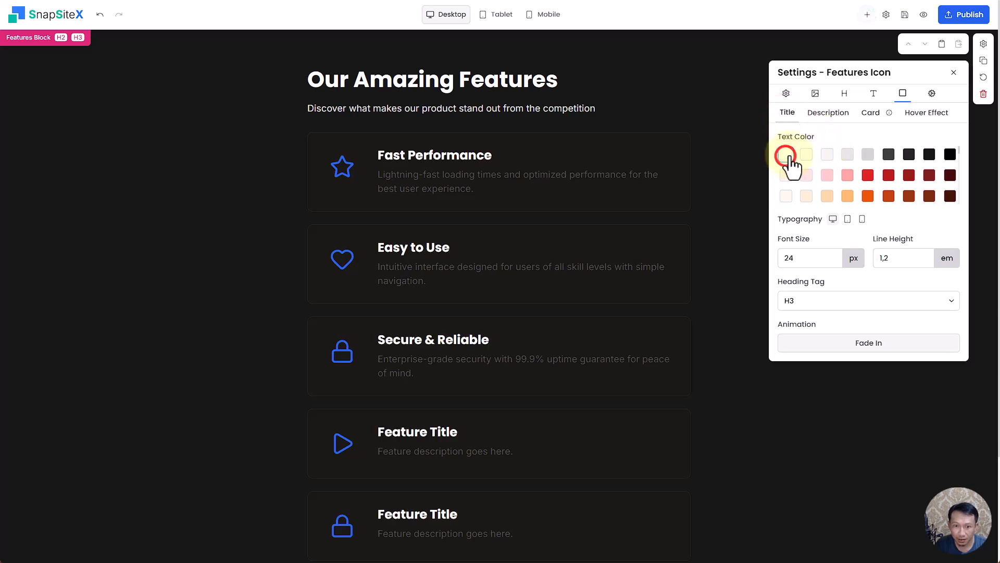
left_click(821, 114)
left_click(847, 154)
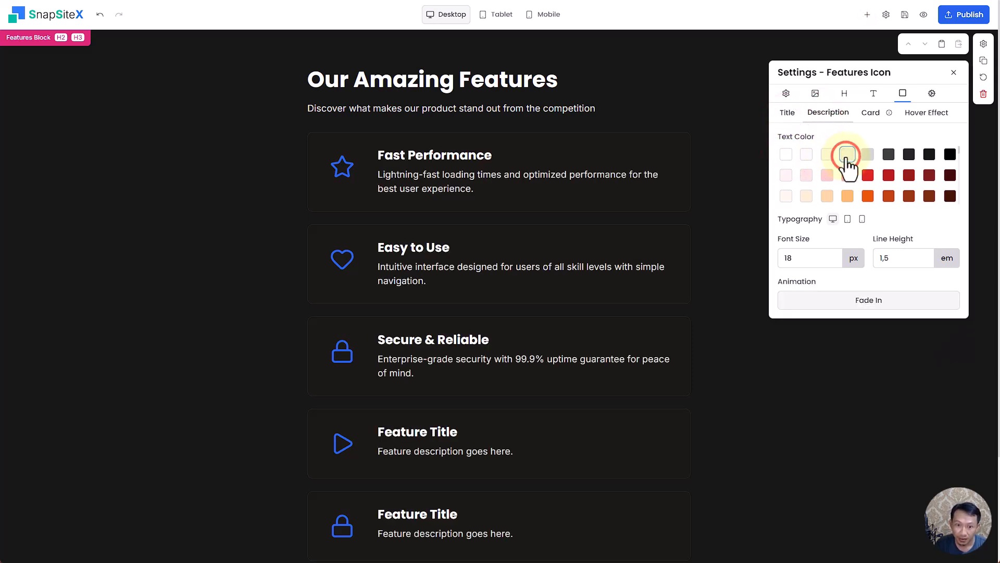
left_click(872, 114)
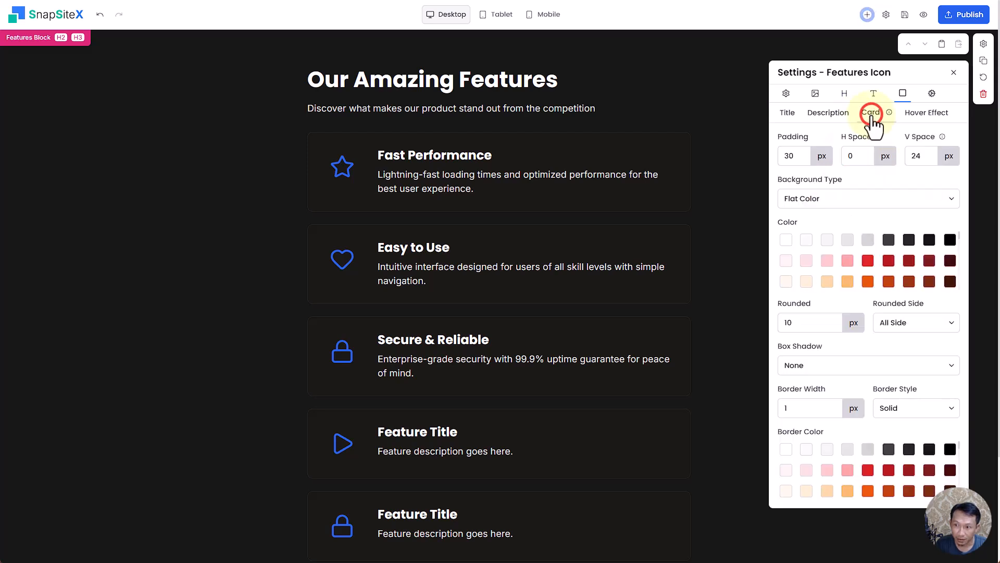
Enable the feature cards' hover effect and set its animation to Scale.
left_click(920, 112)
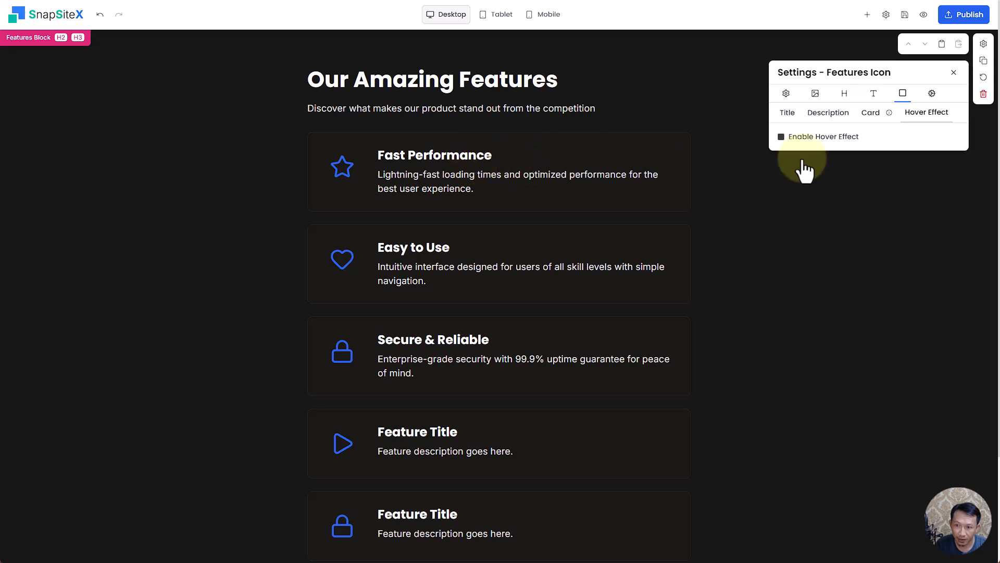
left_click(814, 136)
left_click(817, 171)
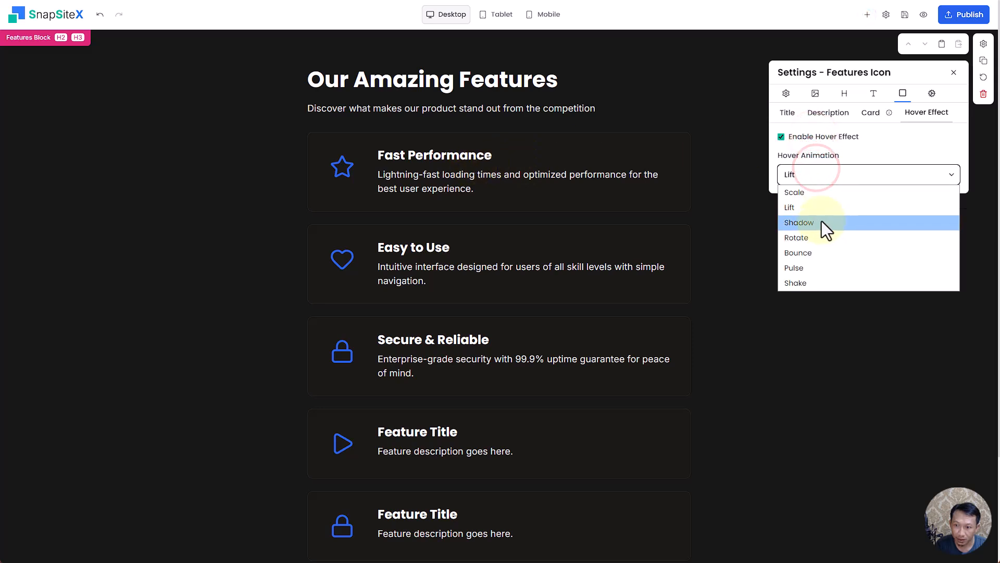
left_click(823, 193)
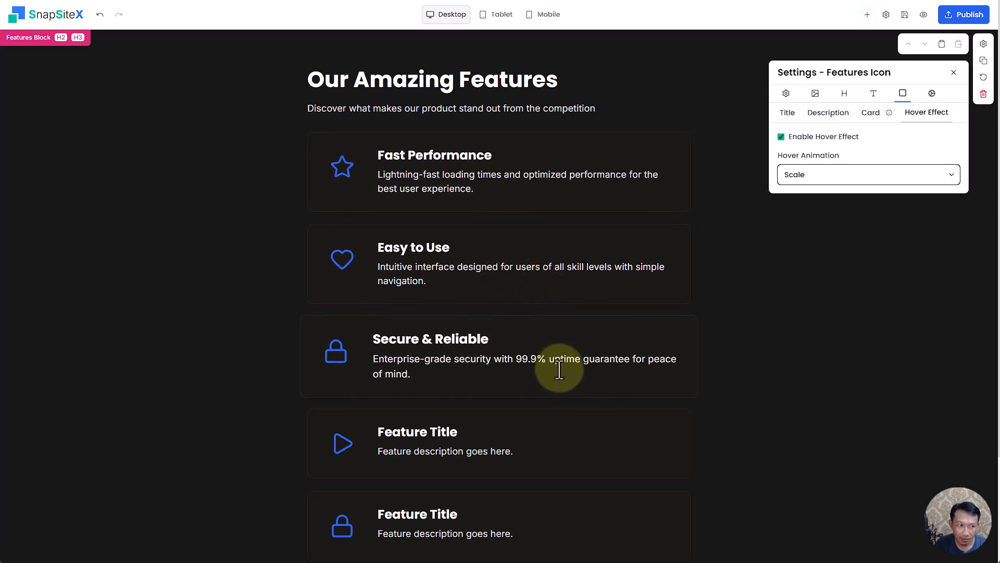
Try the Bounce hover animation on the cards and switch back to Scale.
left_click(817, 176)
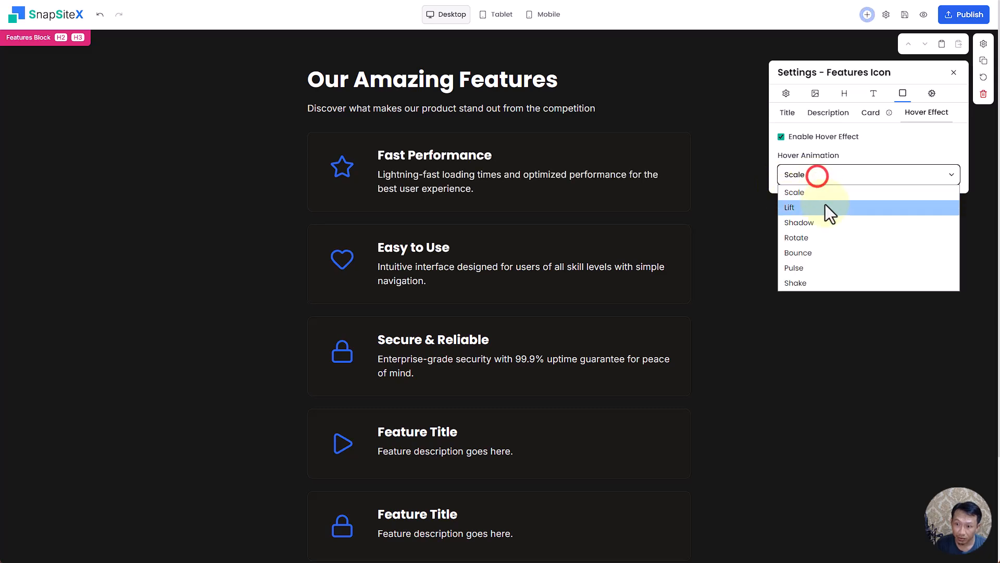
left_click(830, 256)
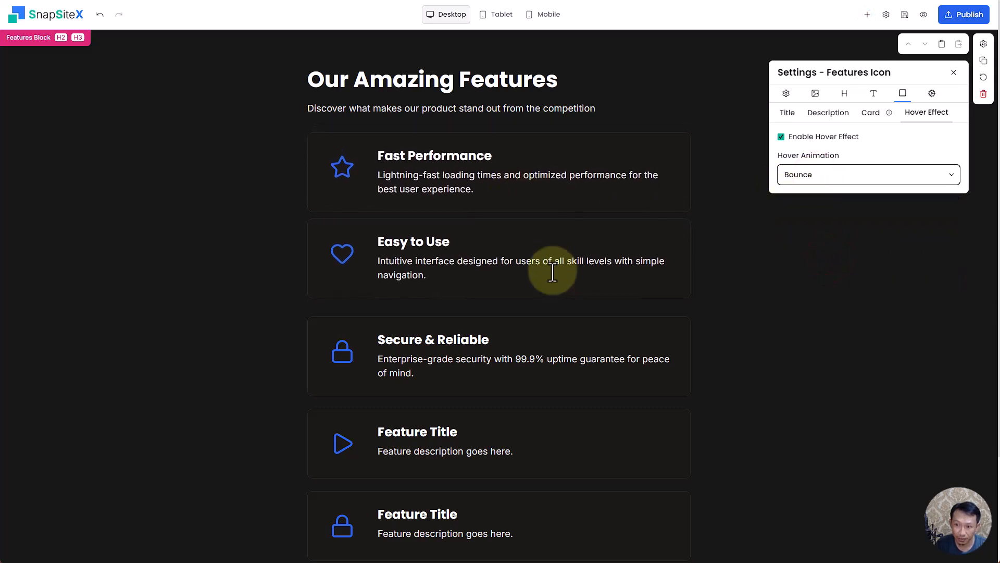
left_click(834, 177)
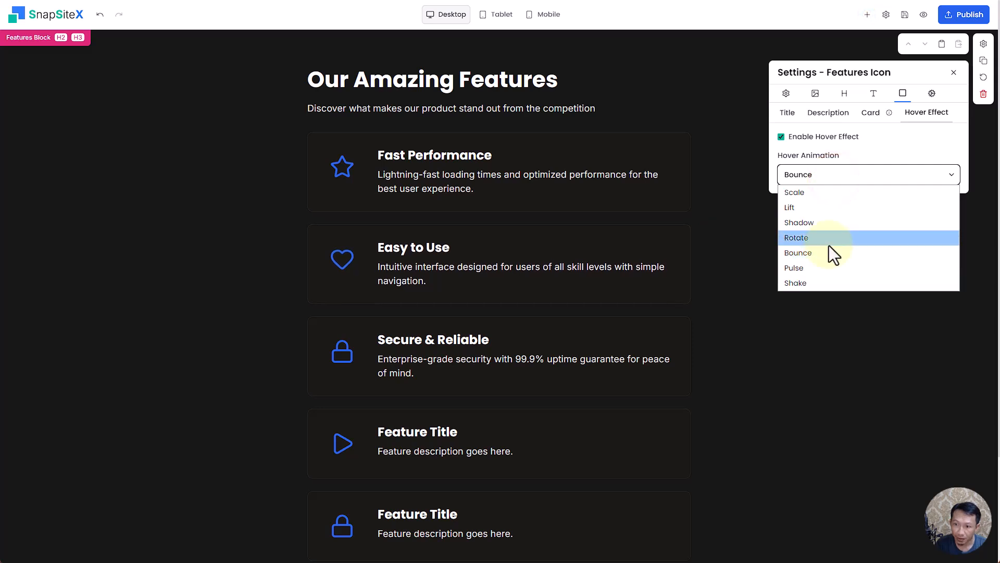
left_click(825, 191)
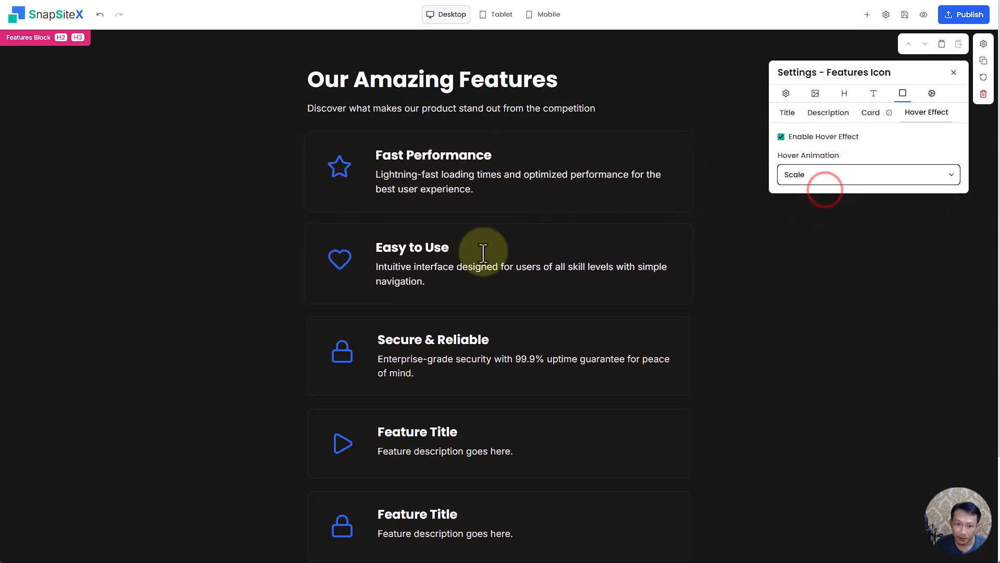
Preview the whole page with its styled feature cards and return to the editor.
left_click(786, 93)
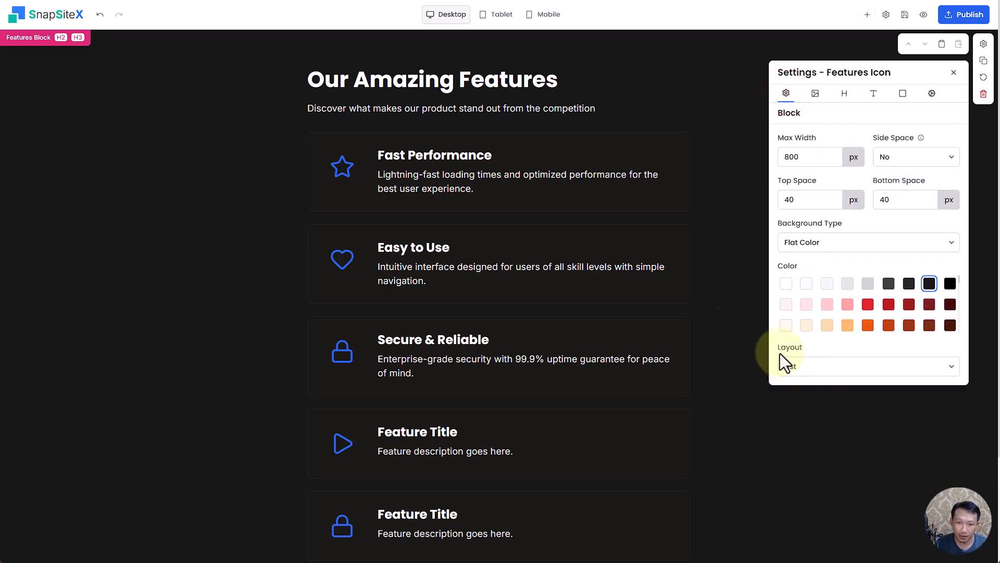
scroll(598, 334, "down", 3)
scroll(598, 335, "up", 3)
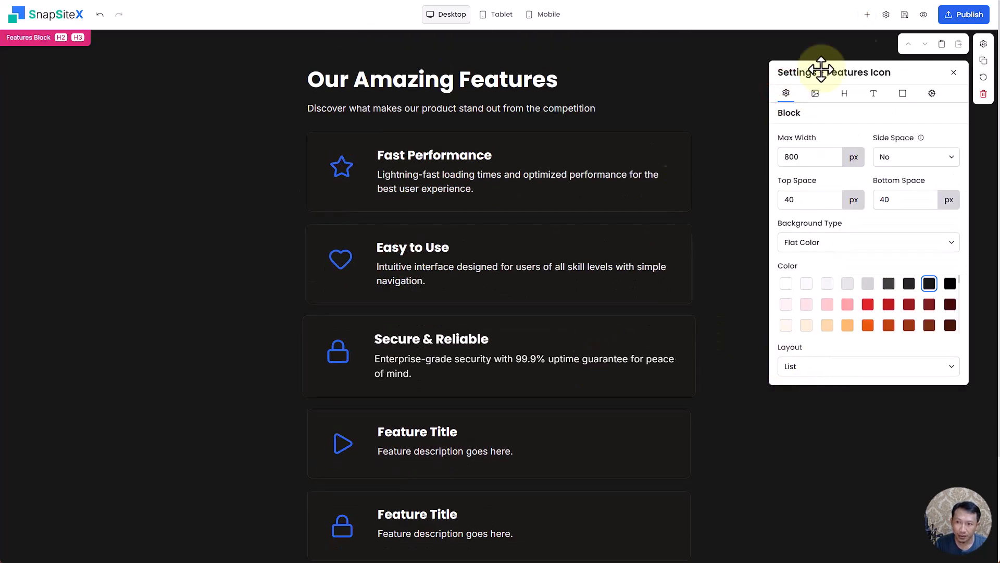
left_click(923, 15)
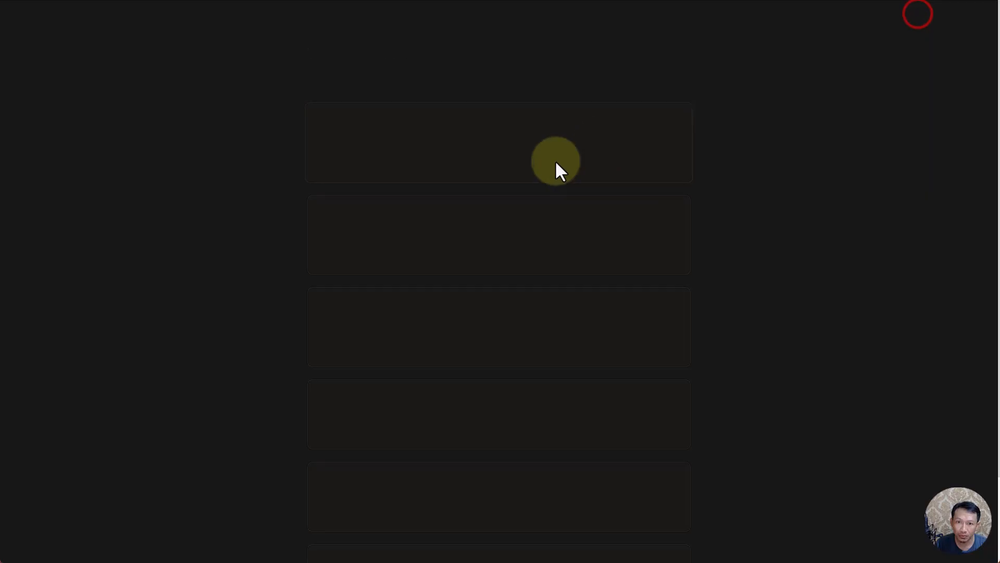
scroll(780, 358, "down", 3)
scroll(780, 357, "up", 3)
key("Escape")
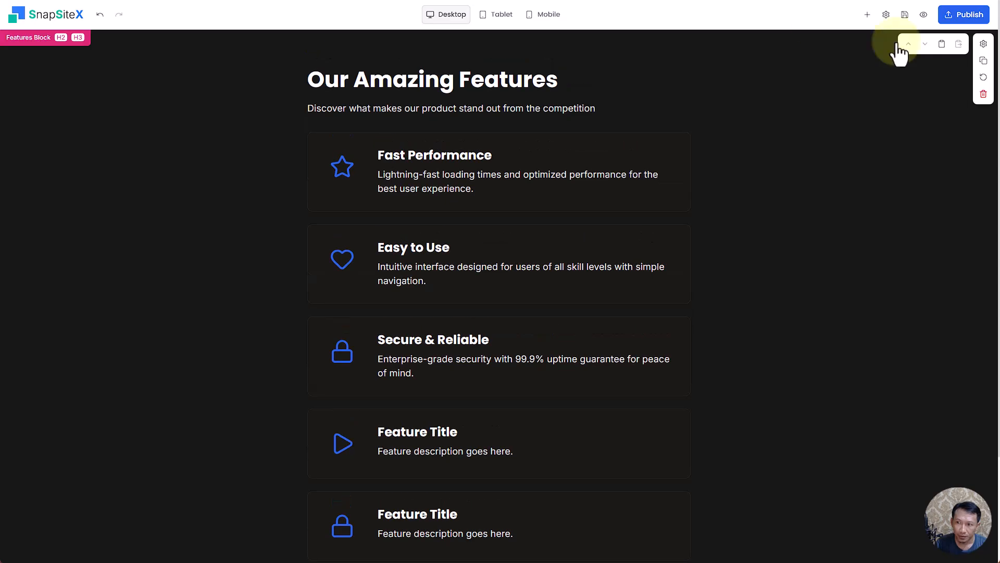
Change the Features Icon block's layout to Grid.
left_click(983, 44)
left_click(818, 367)
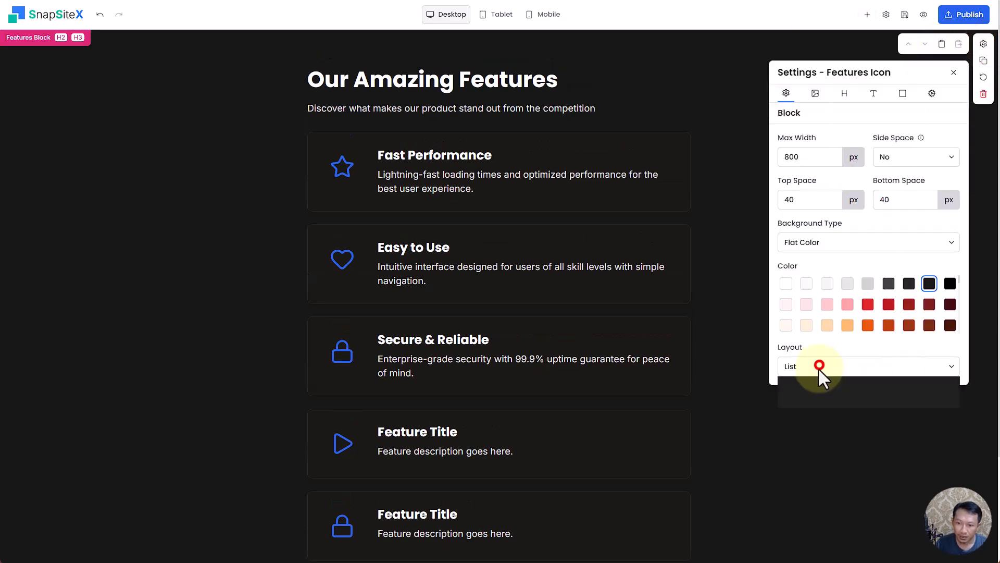
left_click(808, 401)
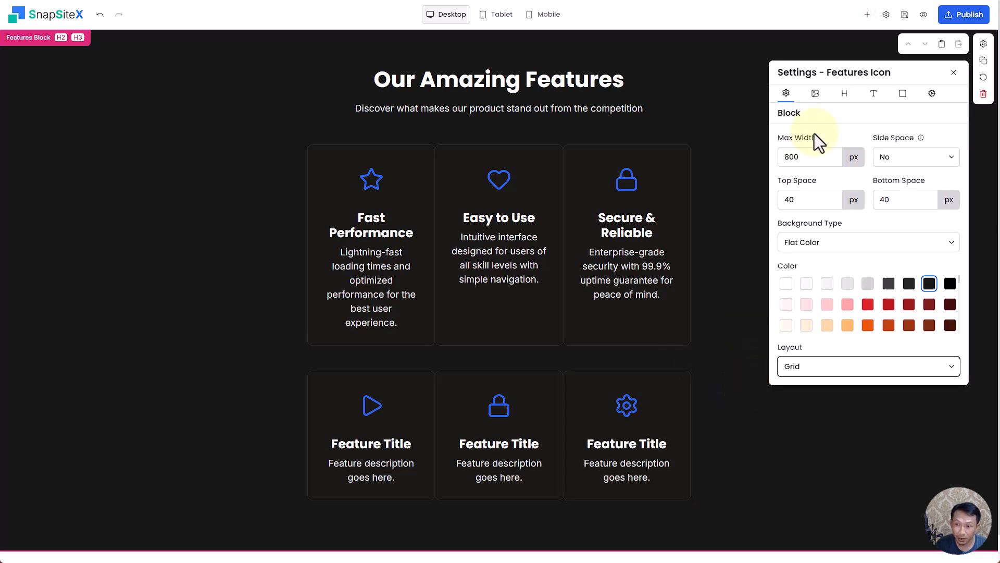
Set the cards' horizontal and vertical spacing to 20 px and the block's max width to 1200 px.
left_click(902, 94)
left_click(845, 157)
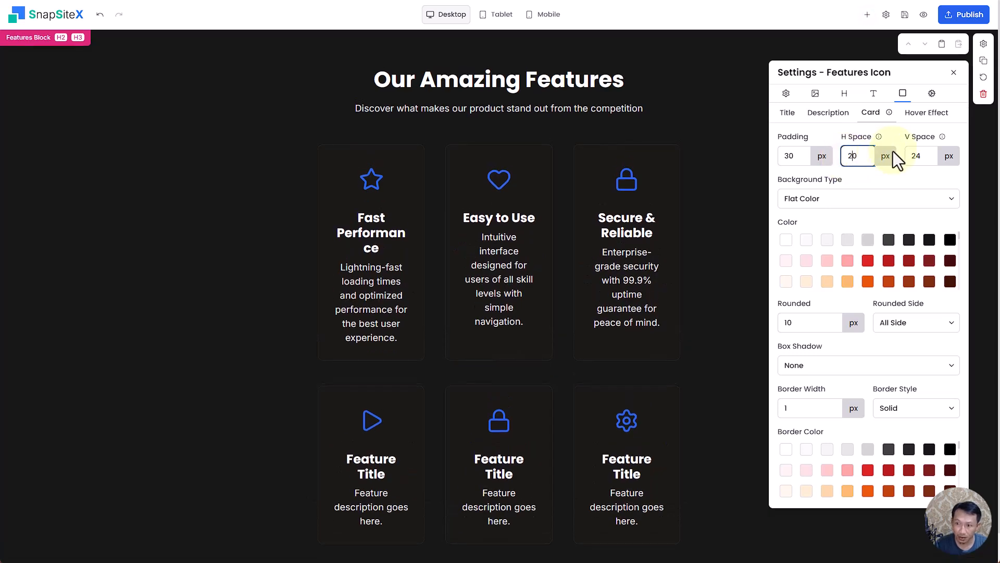
left_click(913, 155)
key("BackSpace")
type("0")
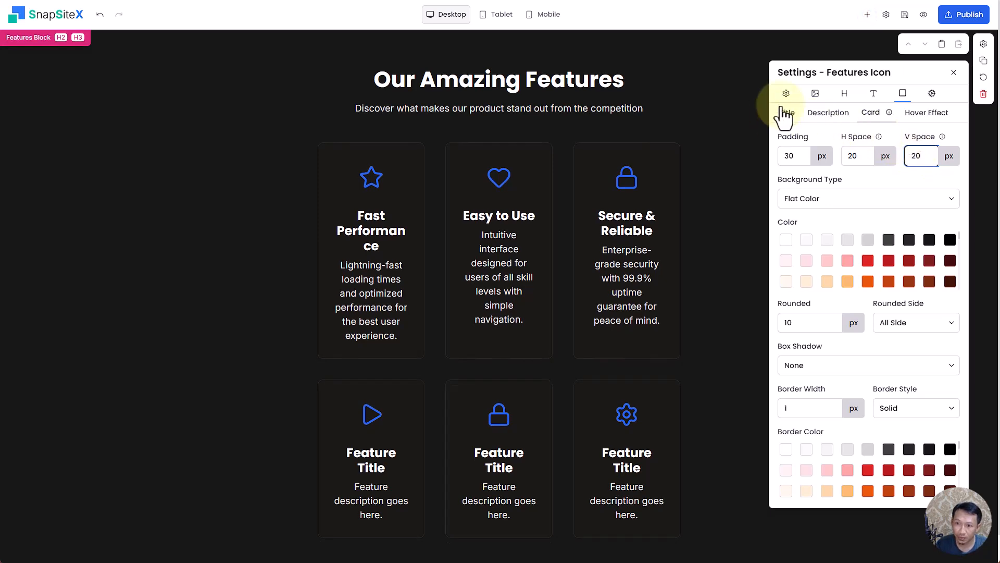
left_click(786, 94)
left_click(788, 158)
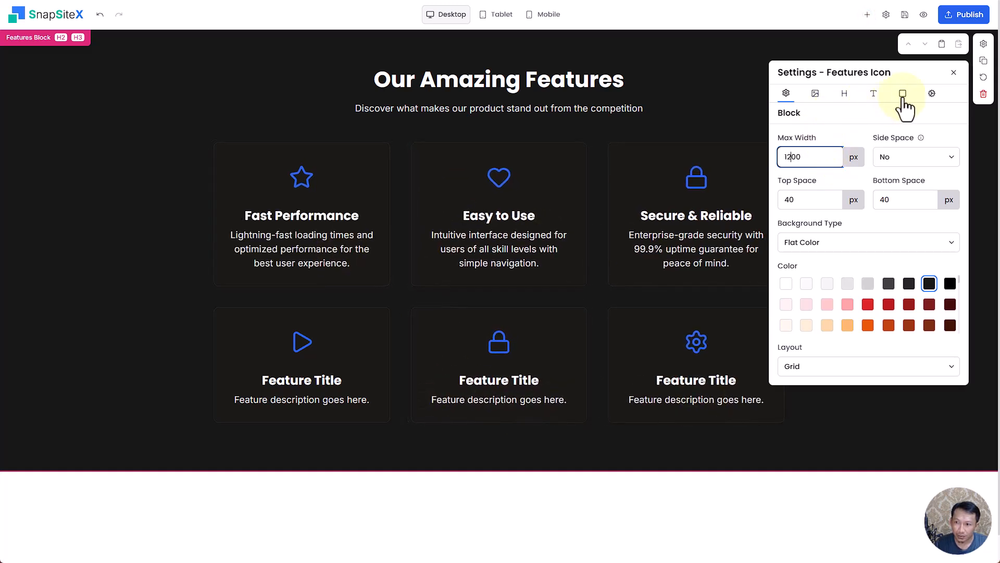
Switch the block's layout to List for comparison and back to Grid.
left_click(816, 367)
left_click(820, 394)
left_click(822, 363)
left_click(816, 382)
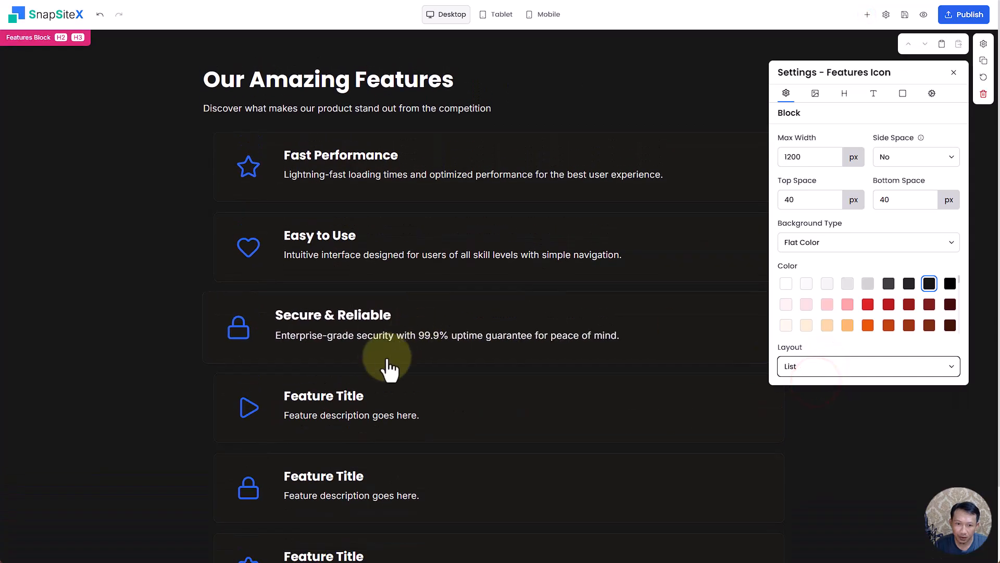
left_click(792, 371)
left_click(793, 398)
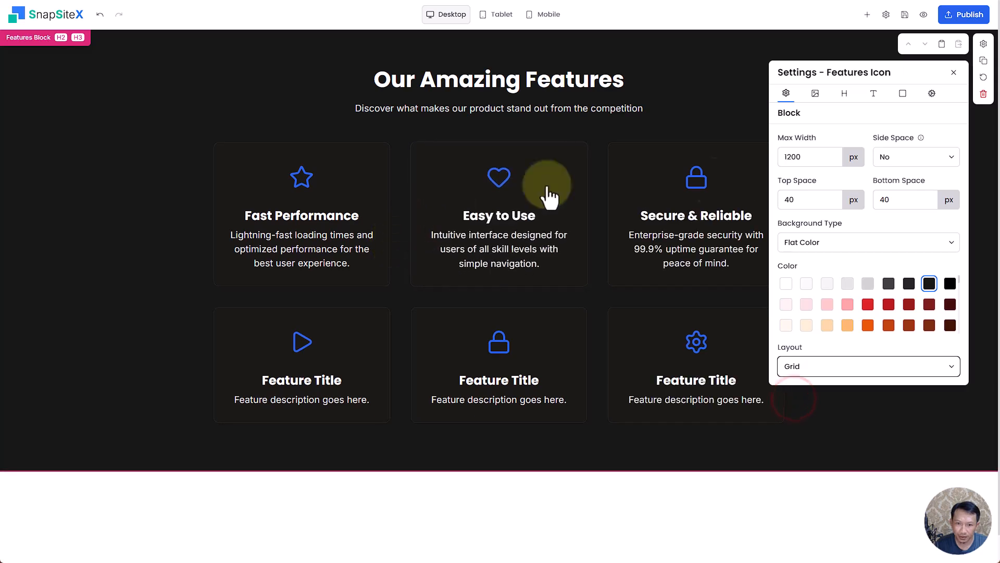
Set the background type of the feature icons to Custom Gradient.
left_click(904, 98)
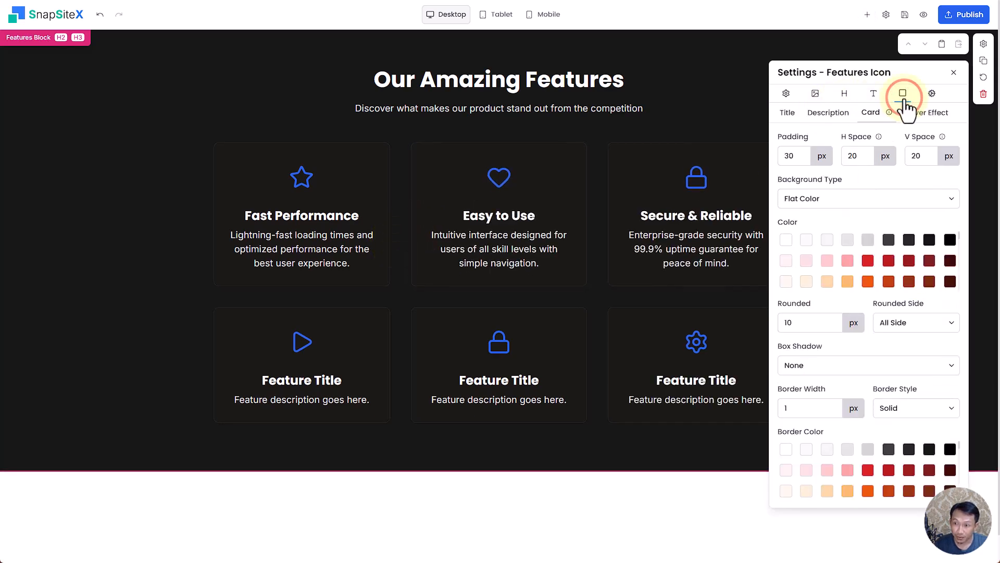
left_click(815, 93)
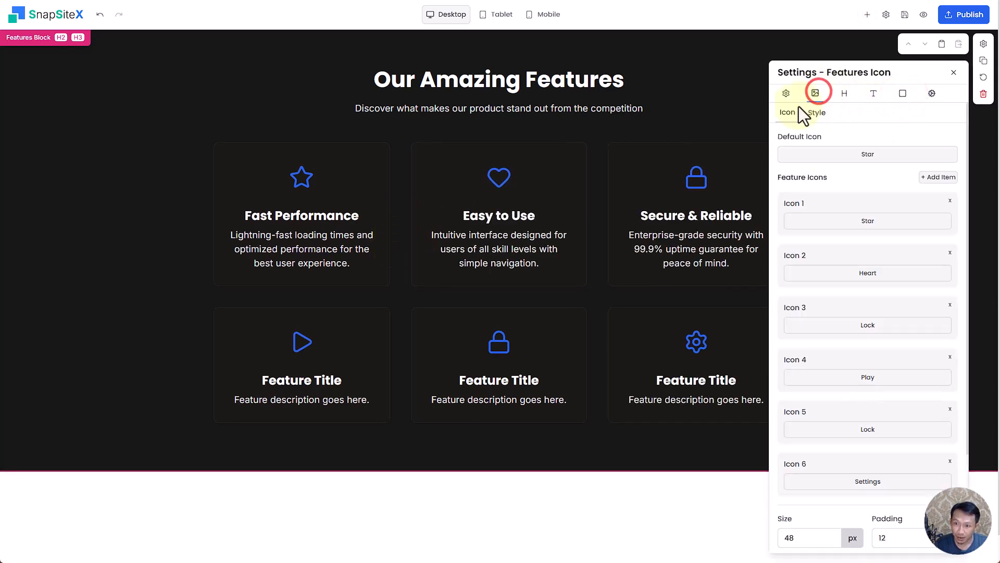
left_click_drag(844, 404, 782, 379)
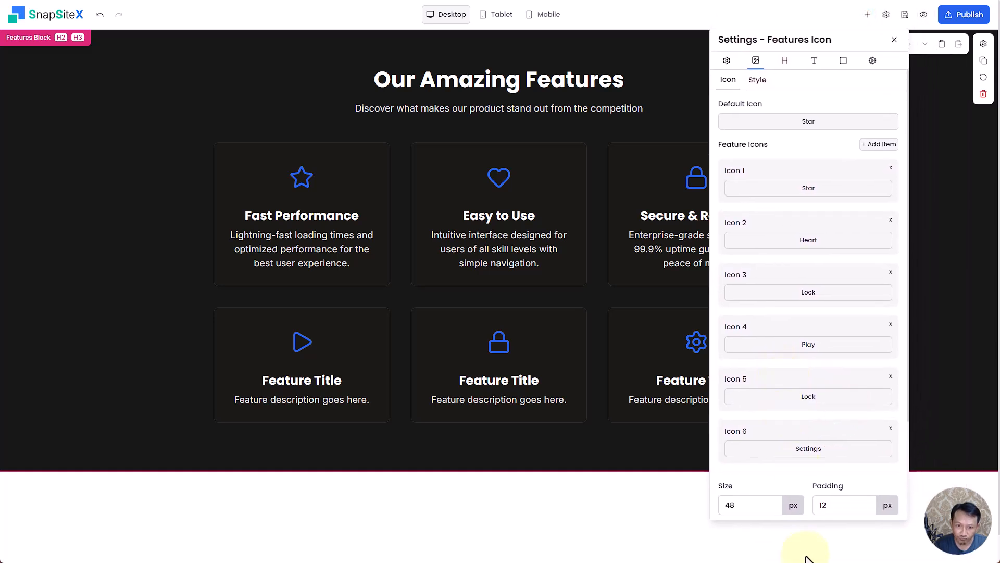
left_click(757, 82)
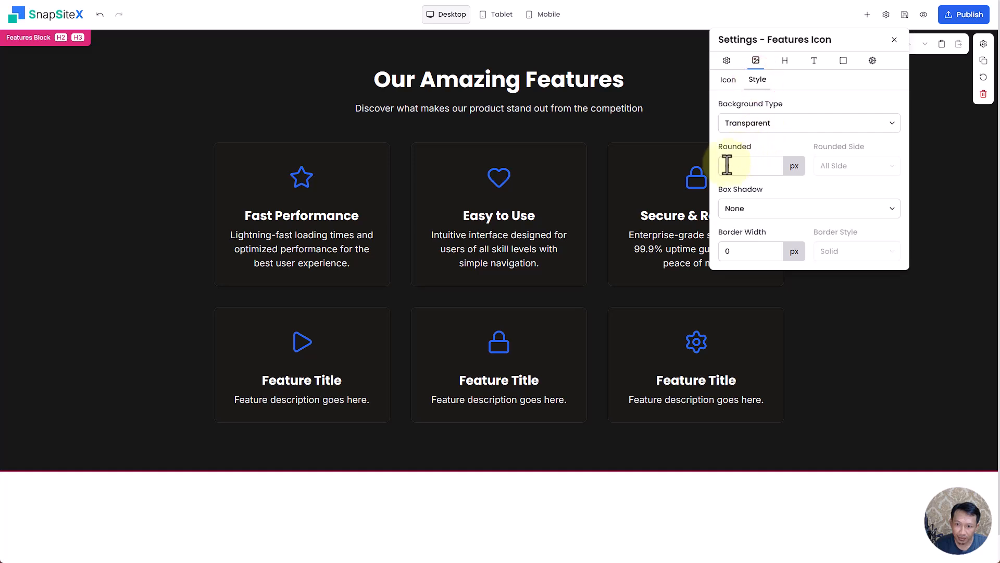
left_click(765, 123)
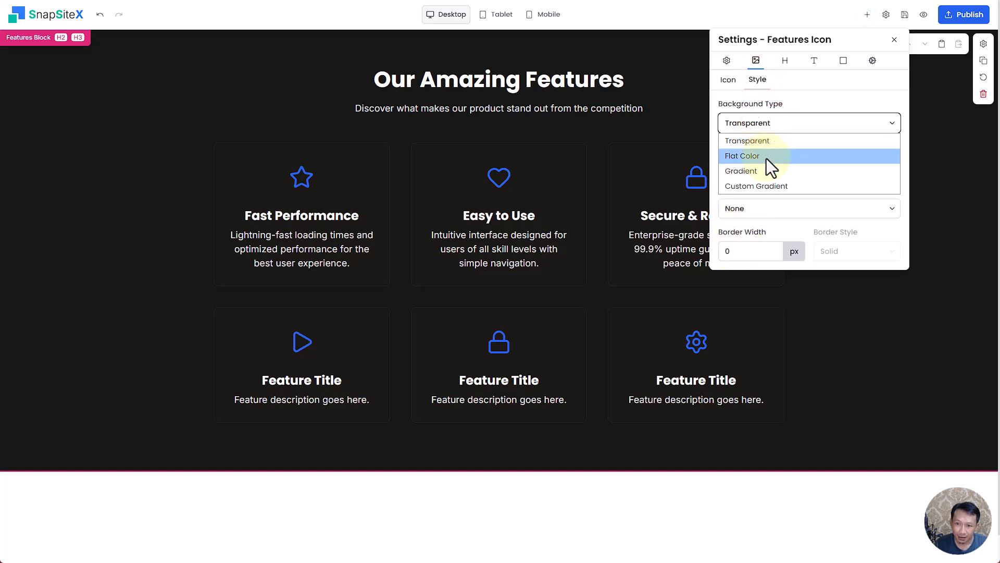
left_click(758, 186)
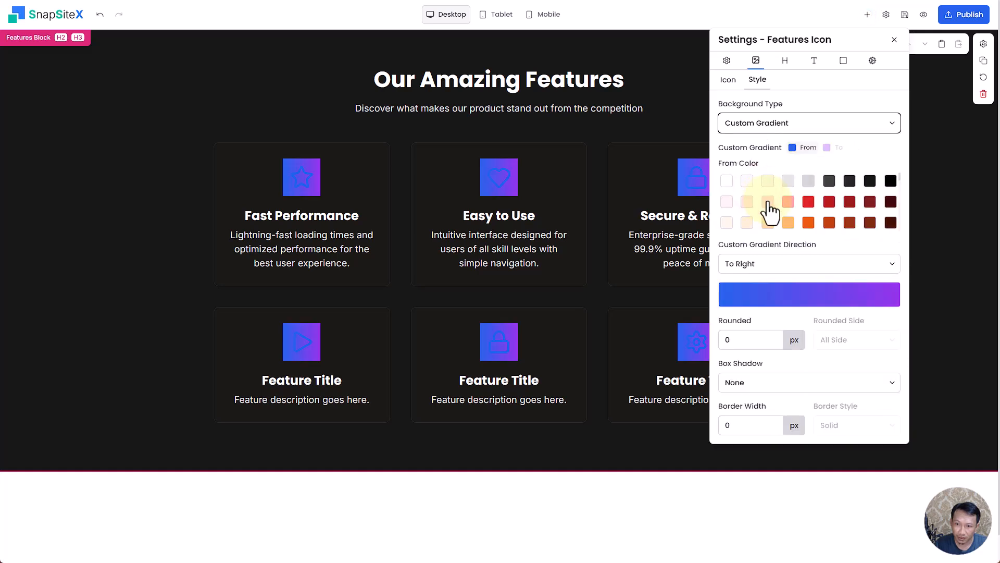
Set the icon gradient's From color to dark blue and its To color to the darkest navy of the same row.
scroll(868, 217, "down", 2)
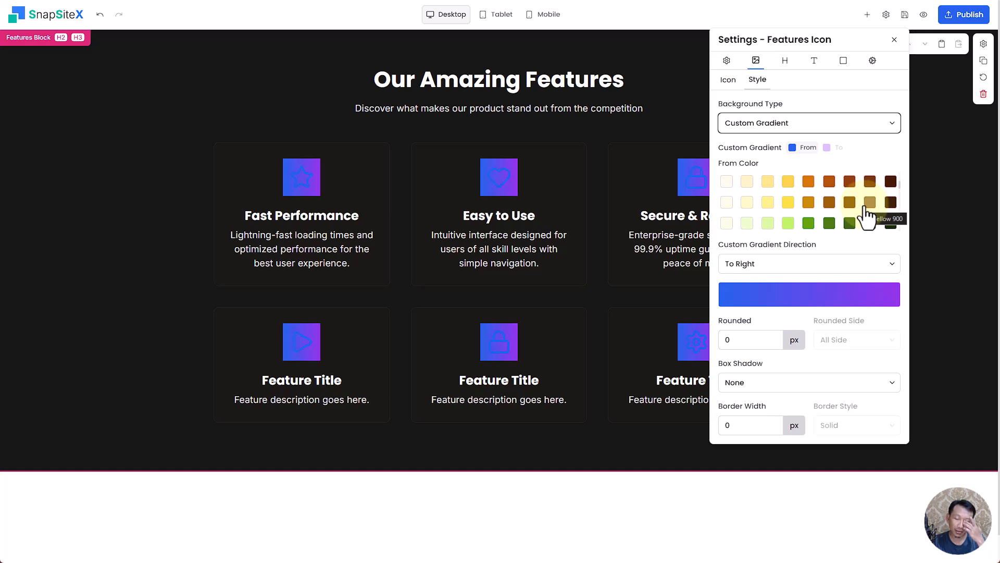
scroll(867, 213, "down", 4)
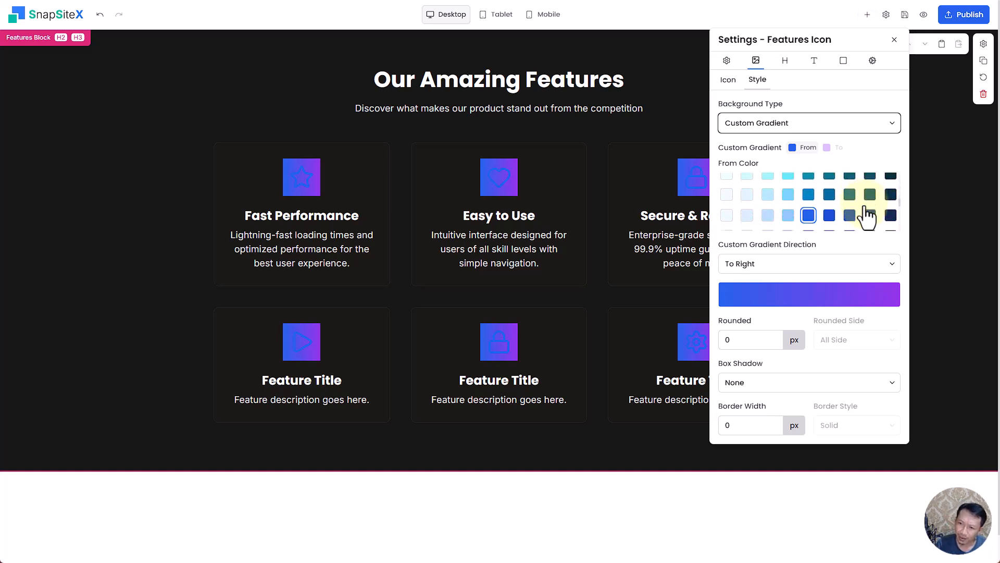
left_click(869, 216)
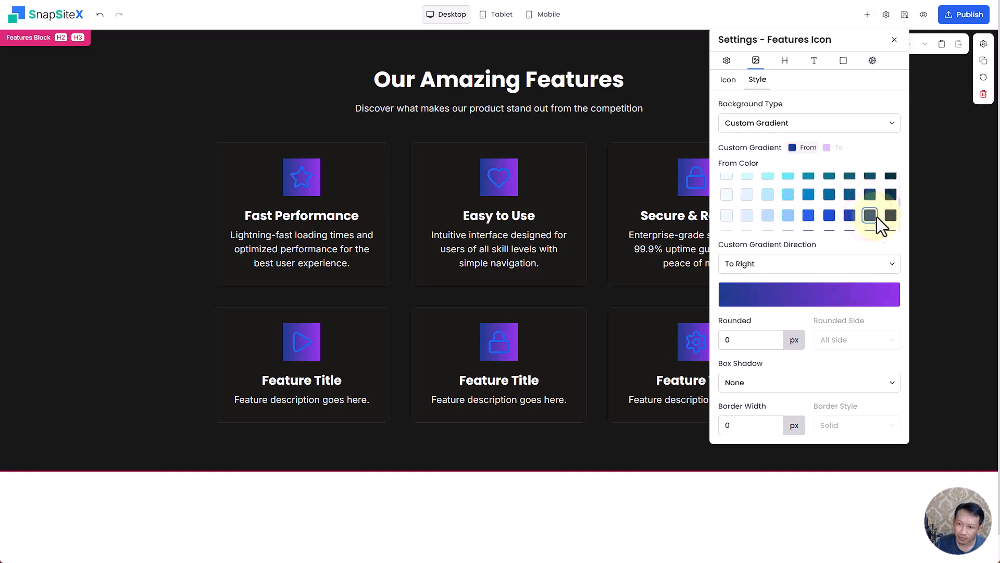
left_click(823, 141)
left_click(891, 215)
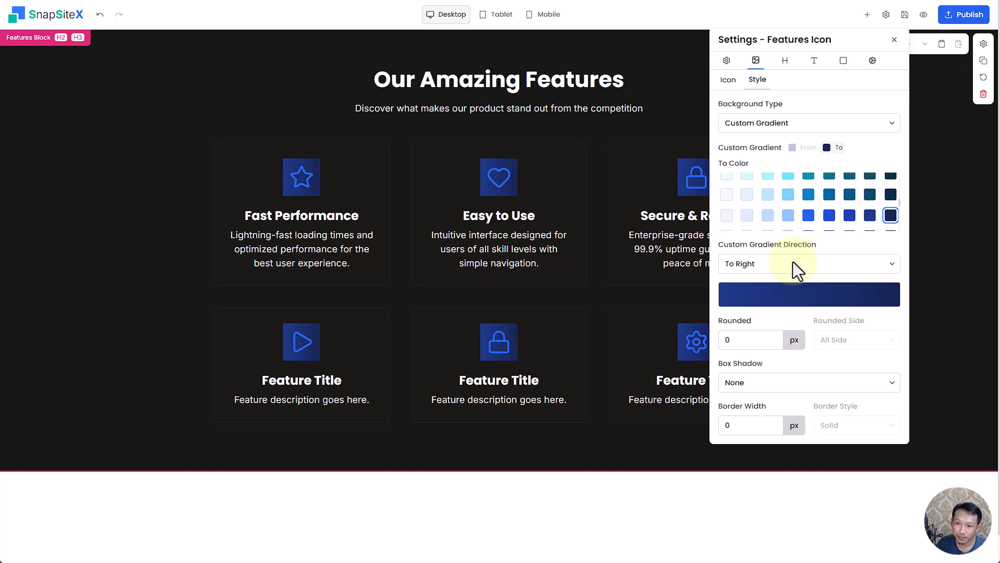
Change the icon gradient's From color to the blue-black shade at the end of the palette.
scroll(889, 213, "down", 5)
left_click(800, 147)
left_click(887, 224)
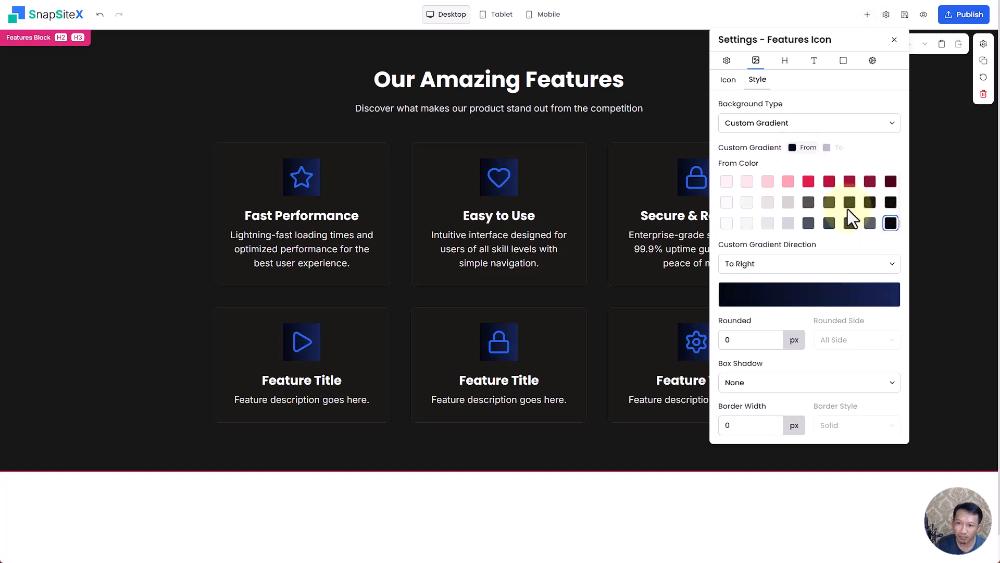
left_click(728, 80)
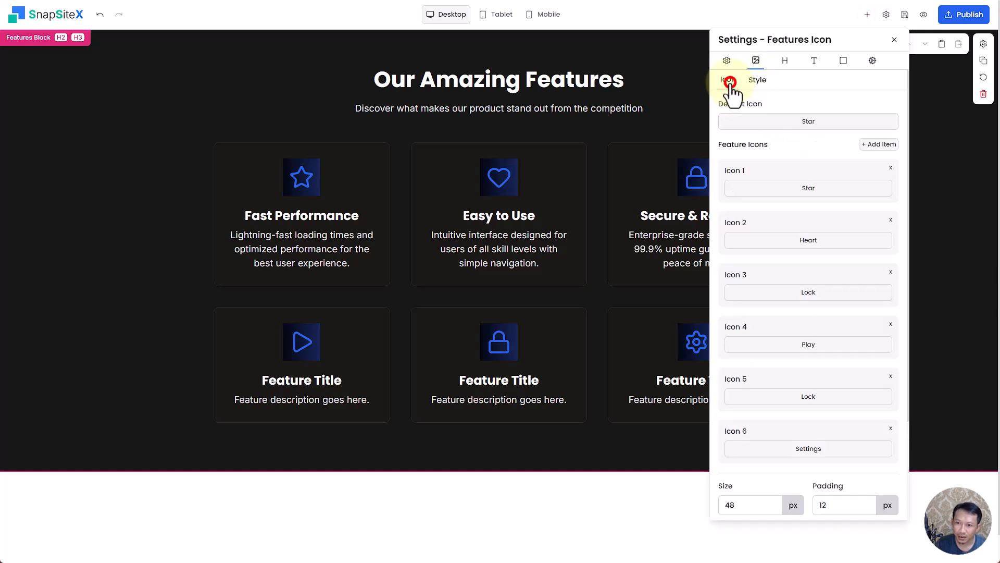
left_click_drag(786, 374, 764, 321)
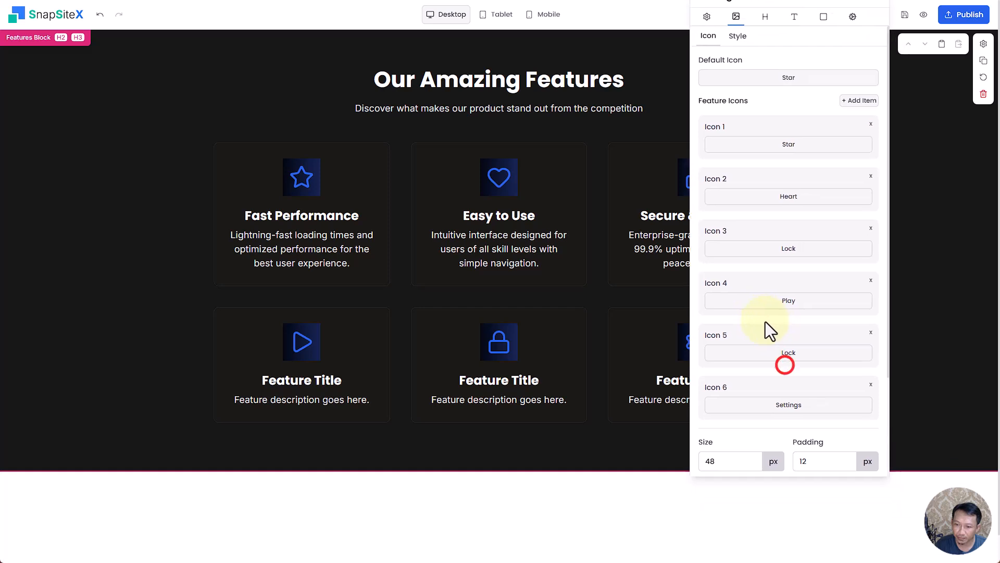
left_click(744, 66)
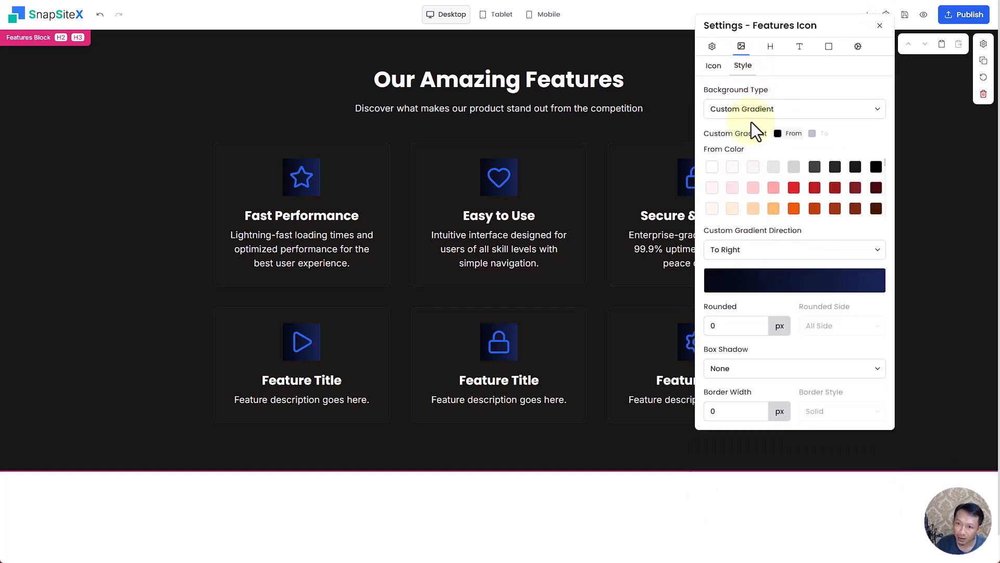
left_click(718, 67)
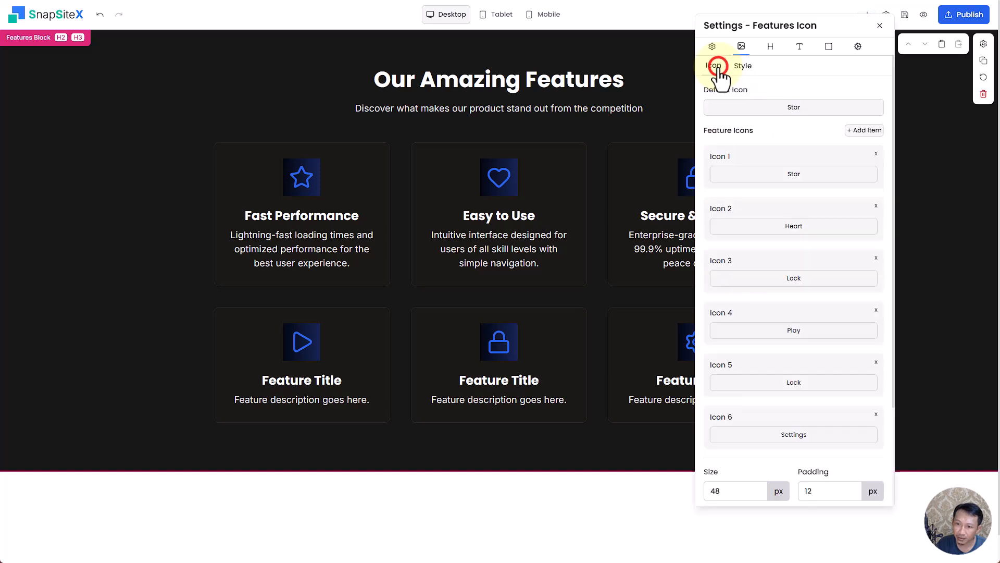
left_click(783, 166)
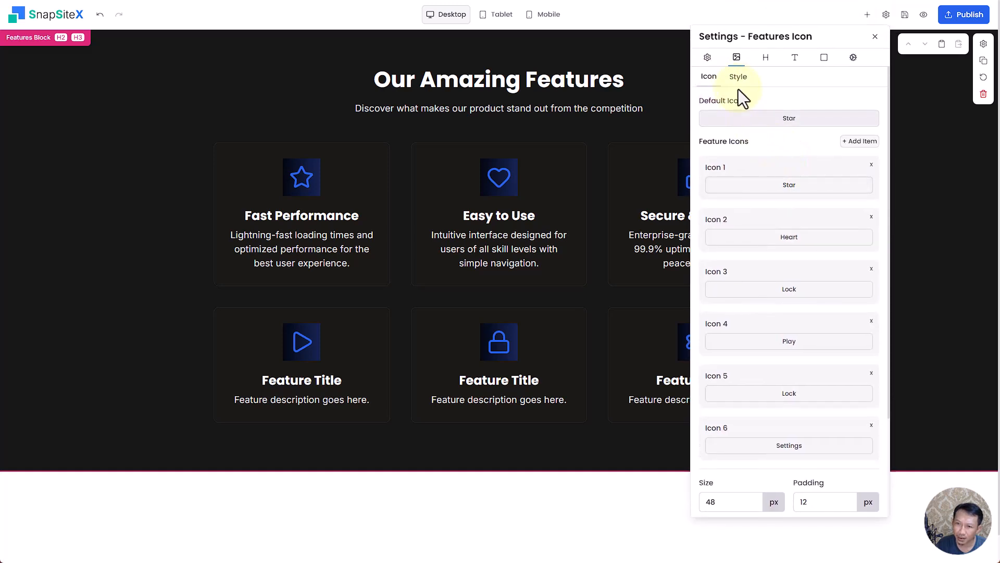
left_click(737, 76)
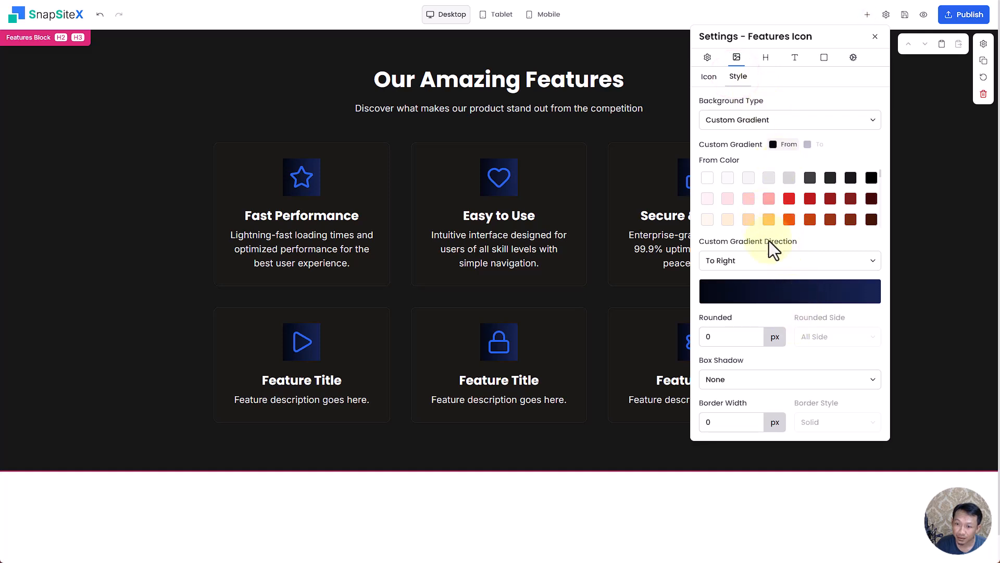
Set the icon color of the feature icons to the second-lightest shade in the blue row.
left_click_drag(795, 312, 778, 335)
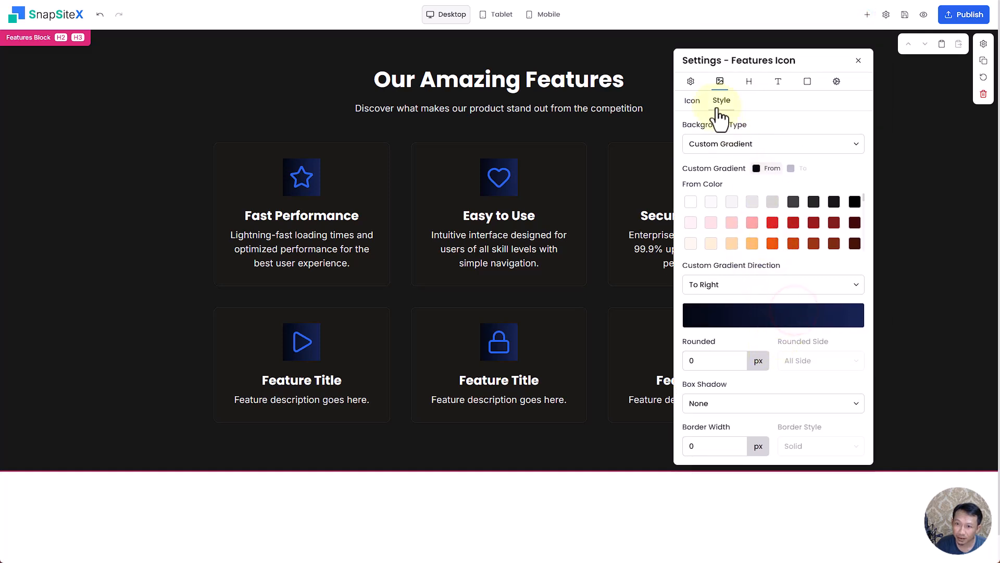
left_click(692, 101)
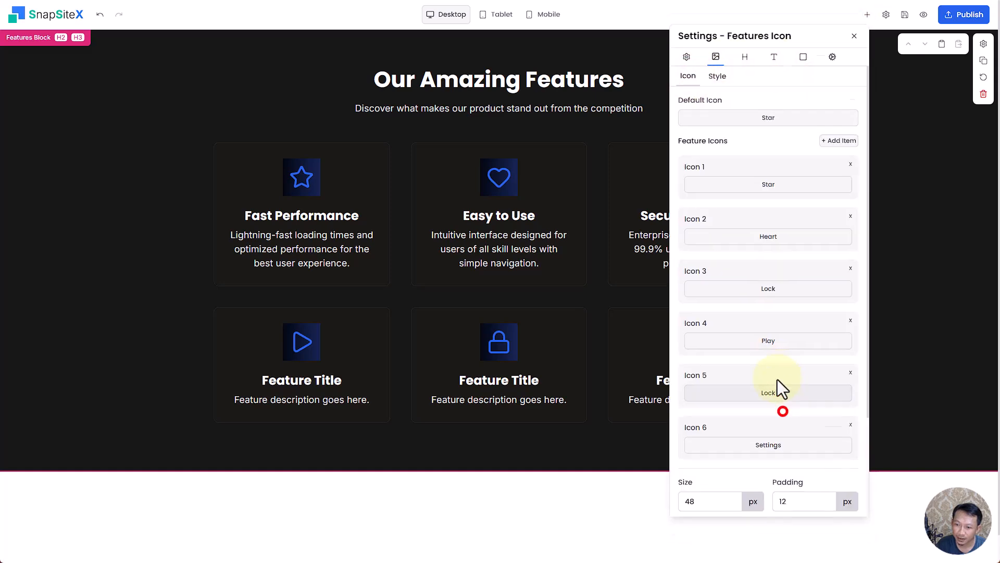
left_click(782, 414)
left_click(644, 391)
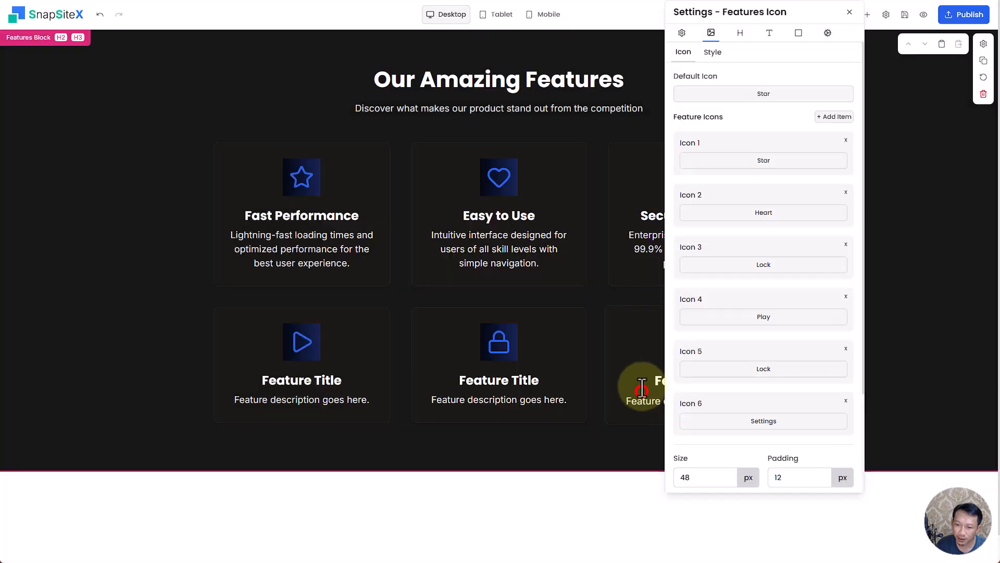
scroll(833, 407, "down", 3)
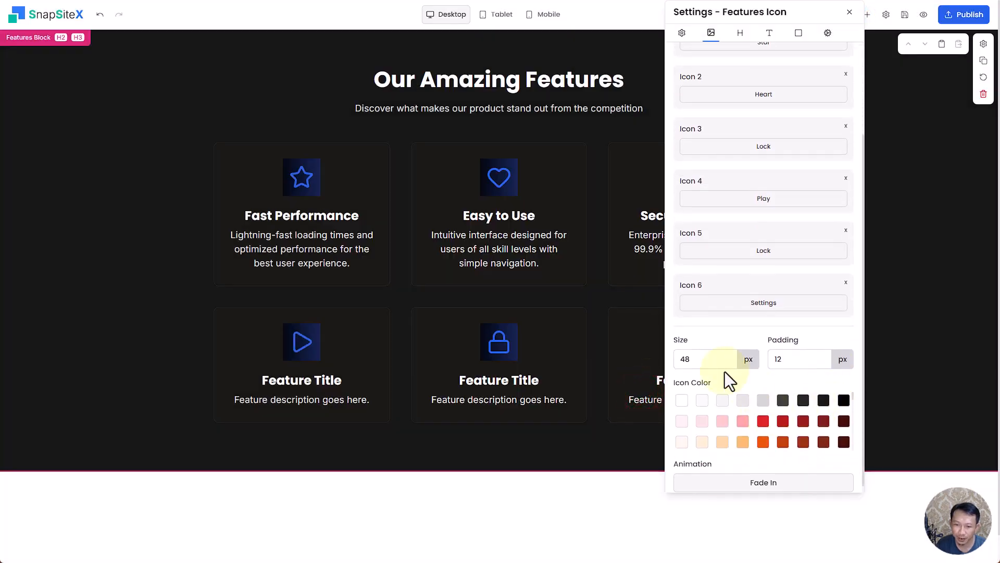
scroll(687, 414, "down", 5)
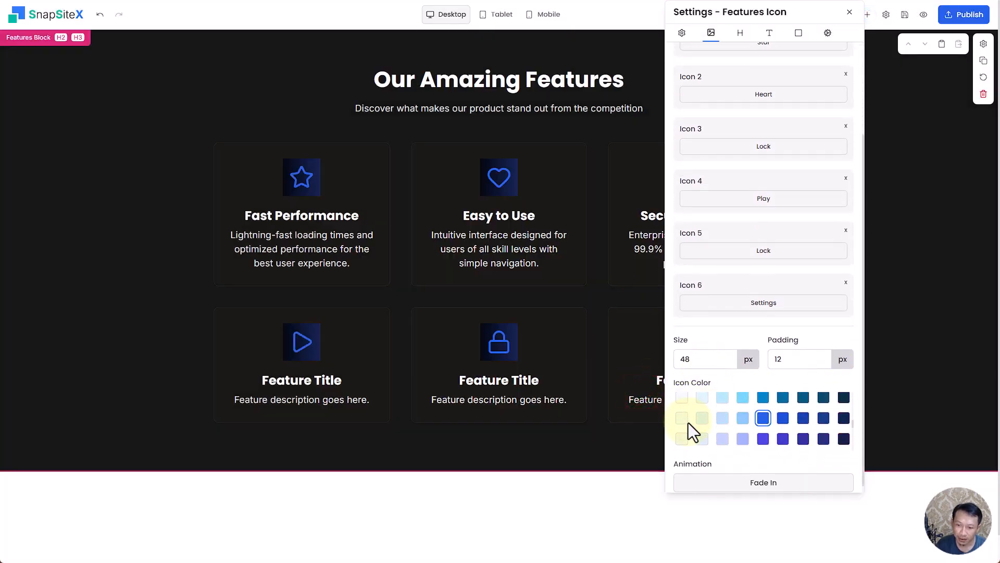
left_click(684, 417)
left_click(701, 417)
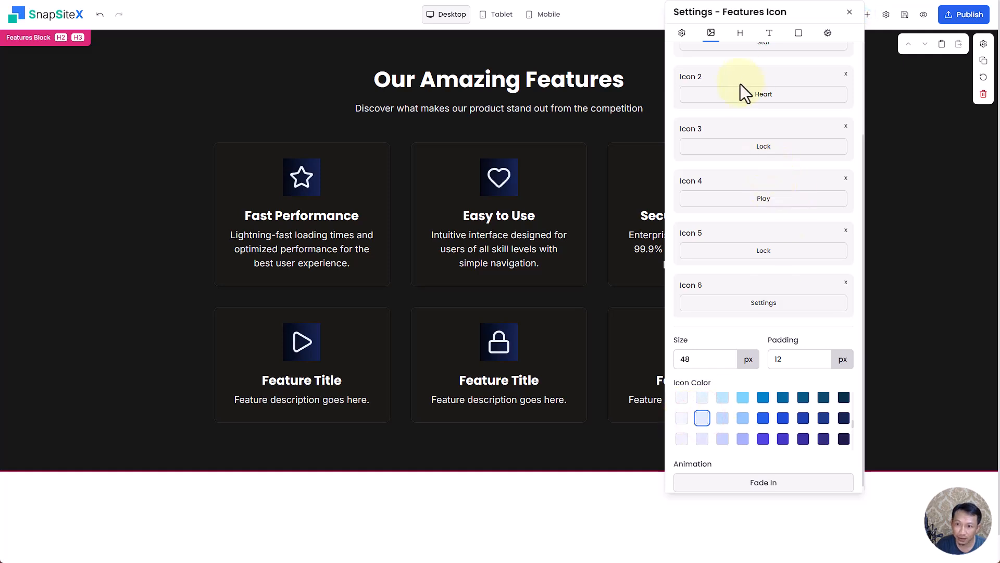
Round the background of the feature icons to 50 px on all sides.
scroll(742, 79, "up", 5)
left_click(714, 54)
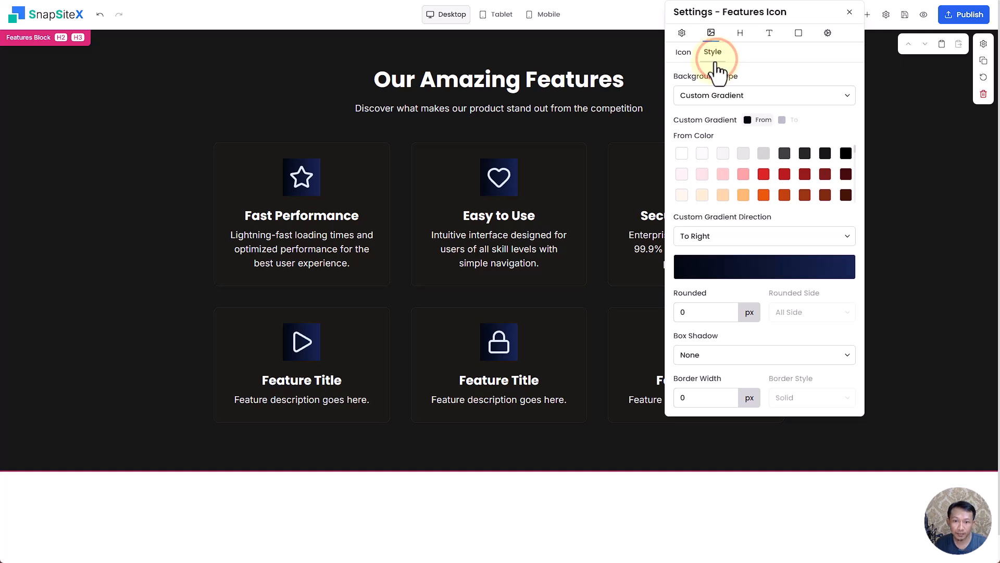
left_click(675, 313)
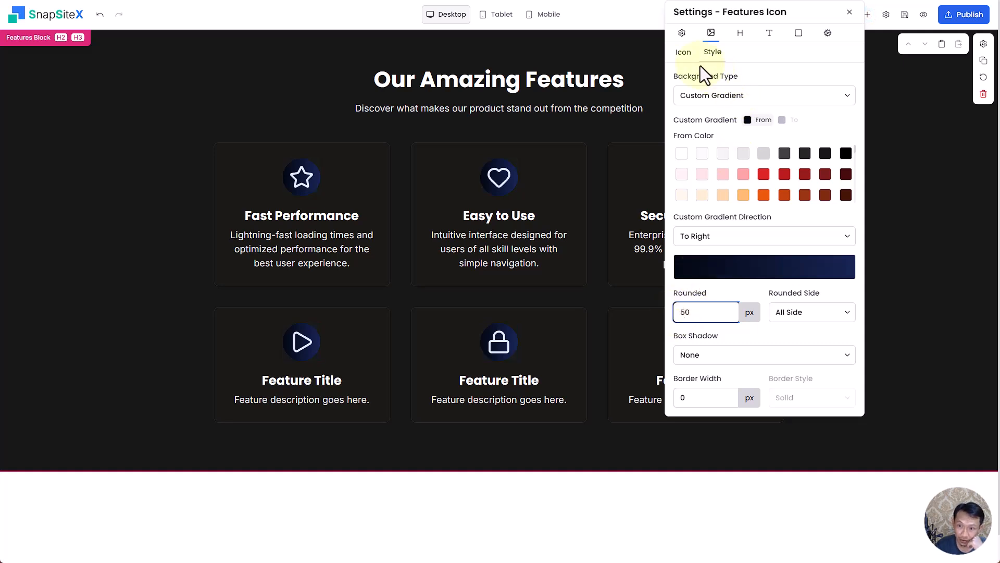
Set the feature icons' padding to 24 px and their size to 32 px.
left_click(683, 52)
double_click(778, 477)
type("24")
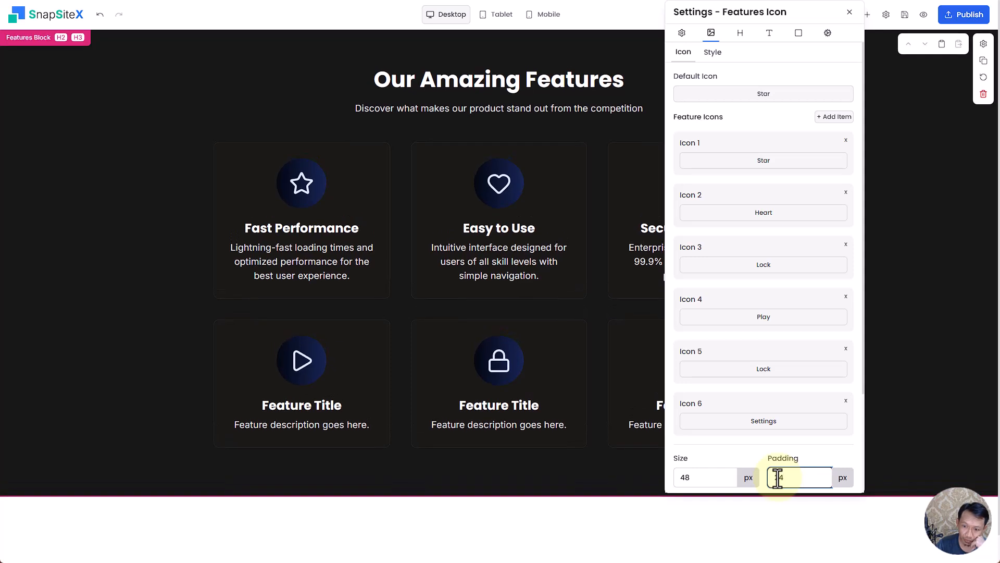
double_click(683, 478)
type("3")
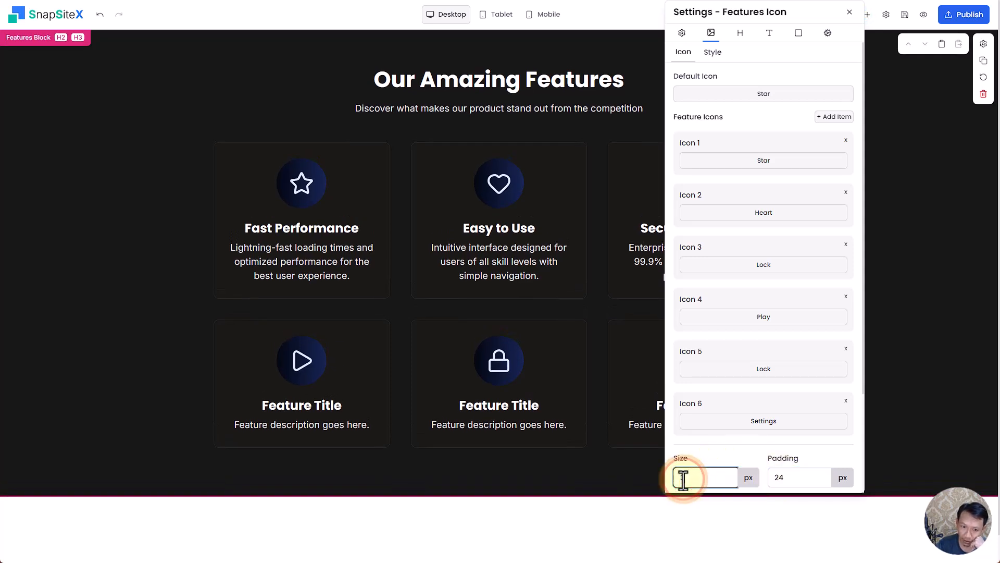
type("2")
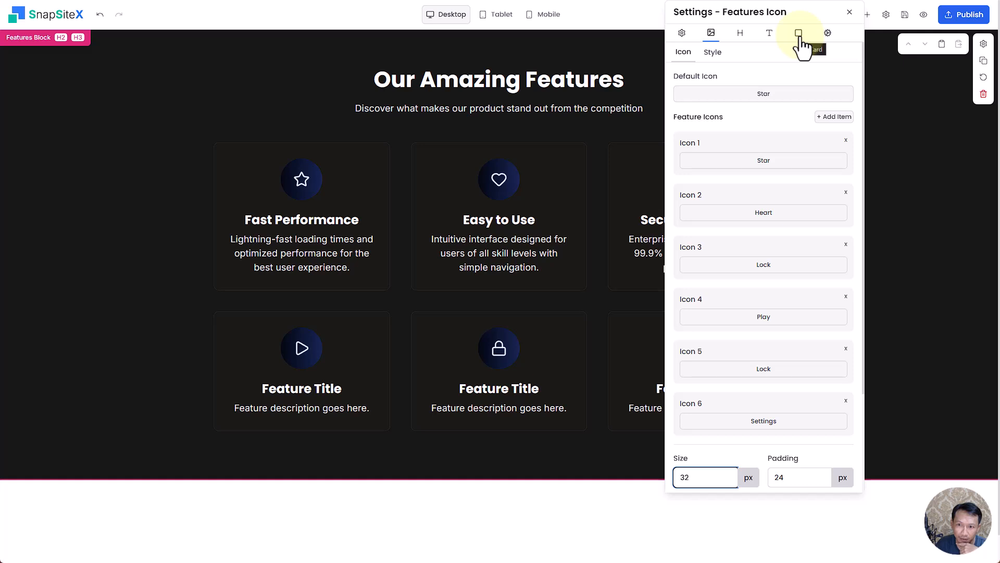
Set the icon gradient's To color to the darkest indigo shade, after trying the darkest violet, and preview the page.
left_click(799, 34)
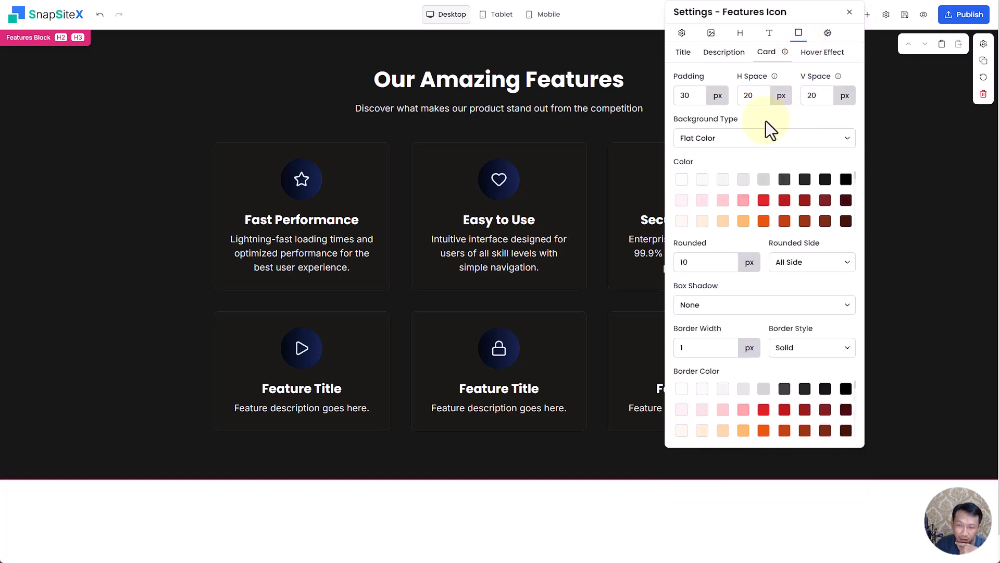
left_click(711, 33)
left_click(715, 52)
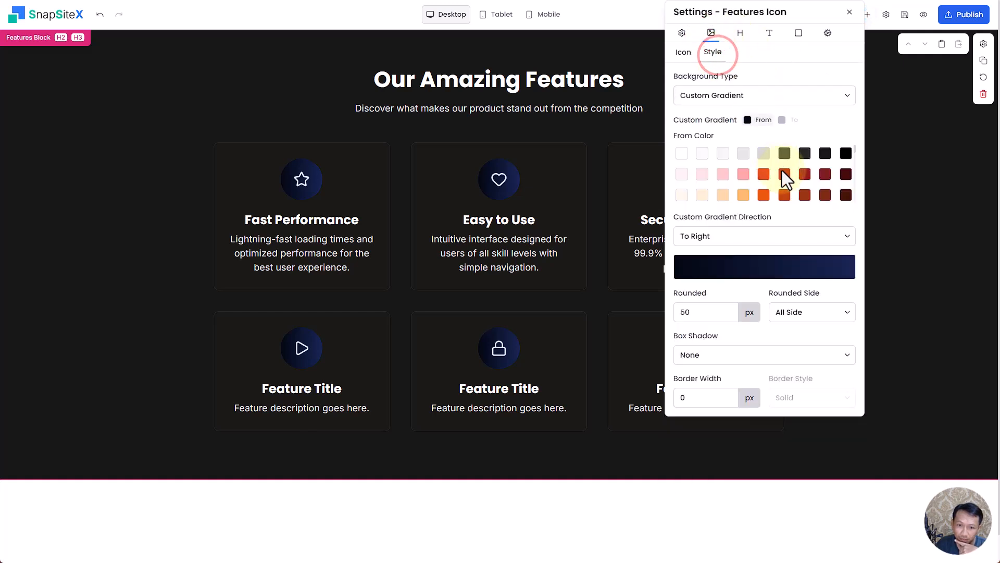
scroll(846, 177, "down", 5)
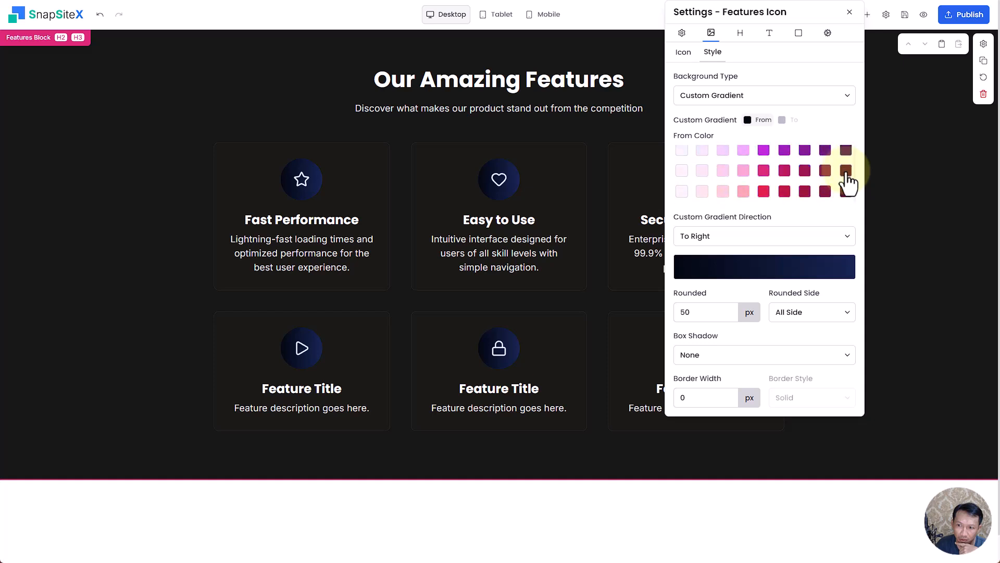
left_click(789, 121)
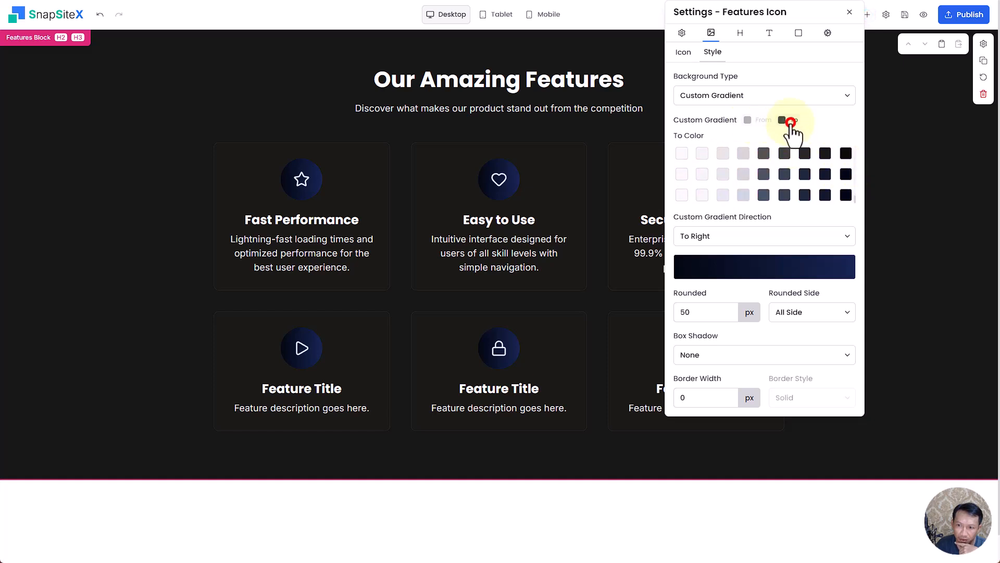
scroll(846, 187, "up", 3)
scroll(846, 186, "down", 2)
scroll(846, 186, "up", 2)
scroll(846, 187, "down", 2)
left_click(846, 177)
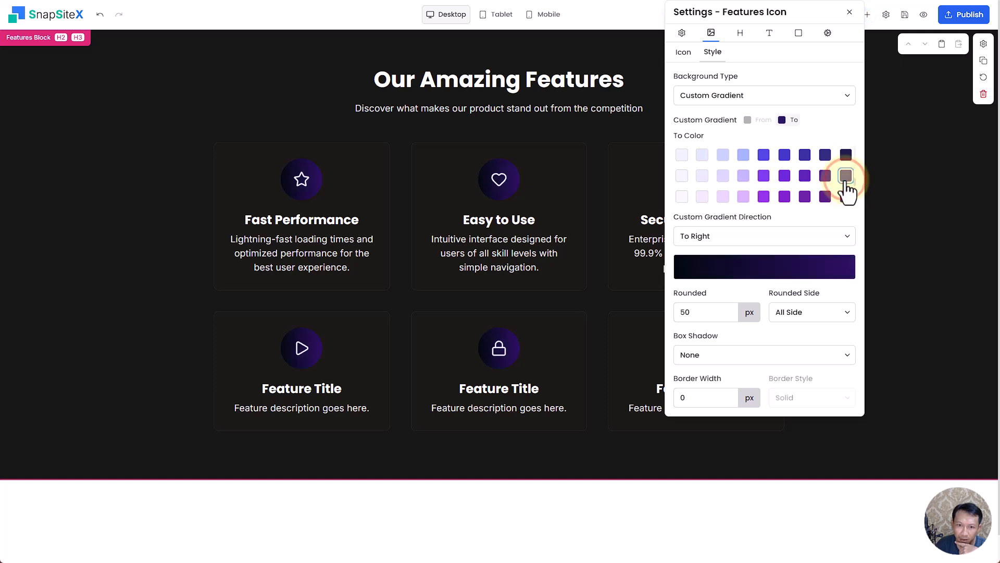
left_click(845, 155)
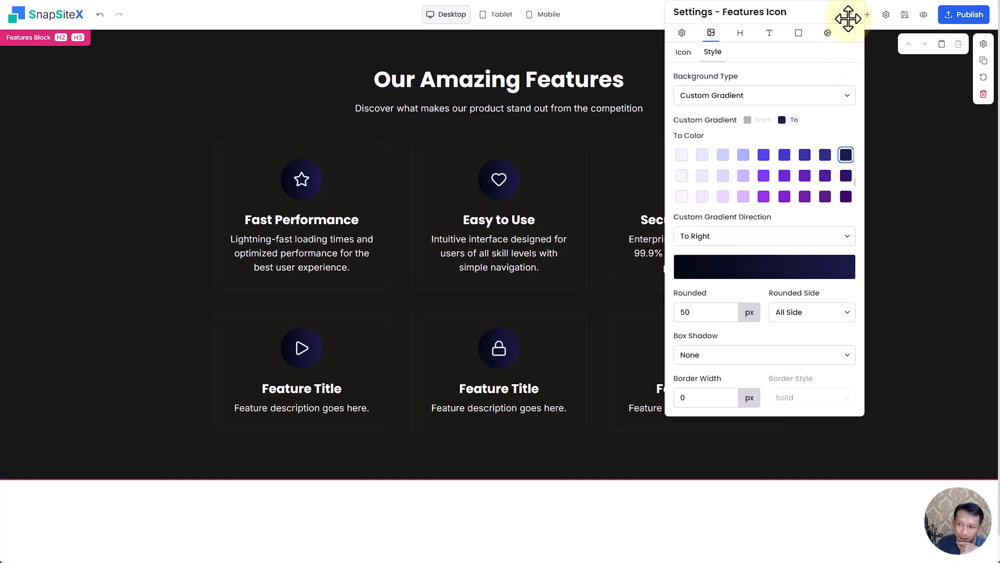
left_click(924, 17)
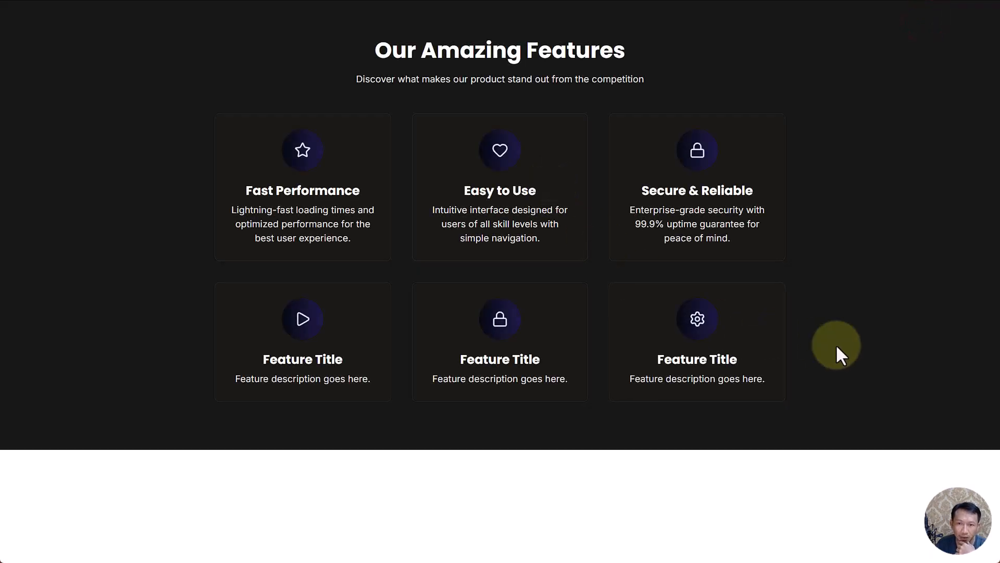
key("ctrl+w")
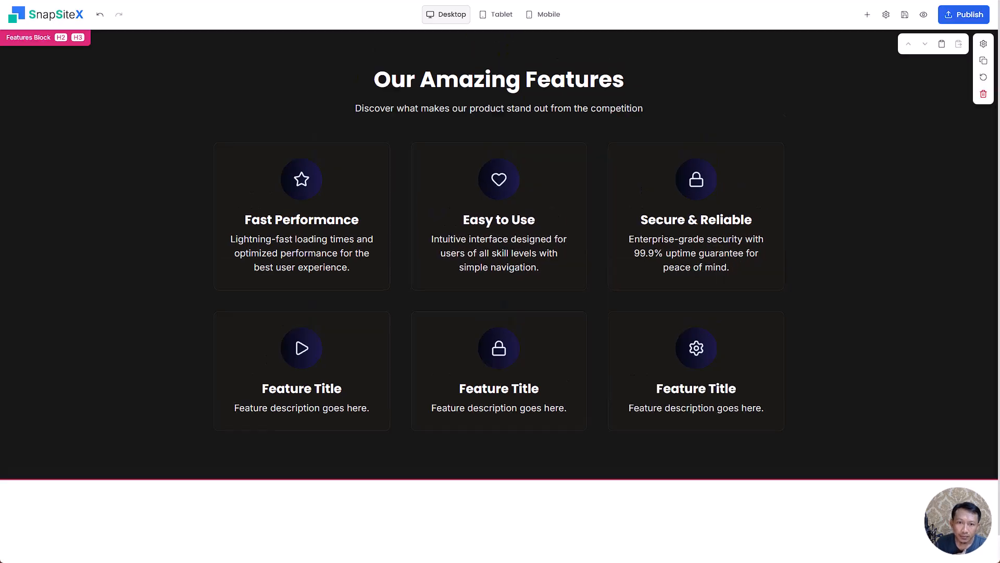
left_click(984, 44)
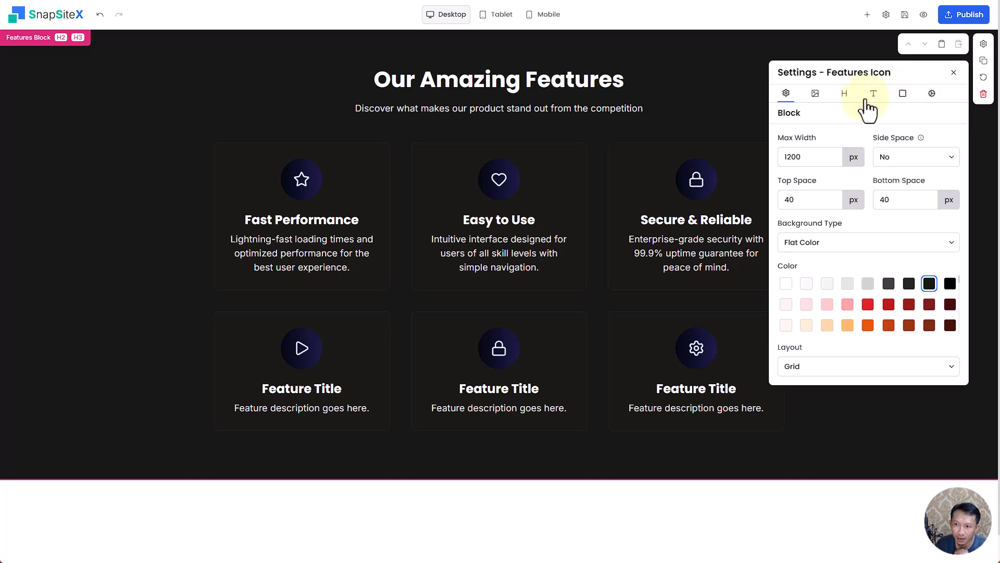
left_click(816, 96)
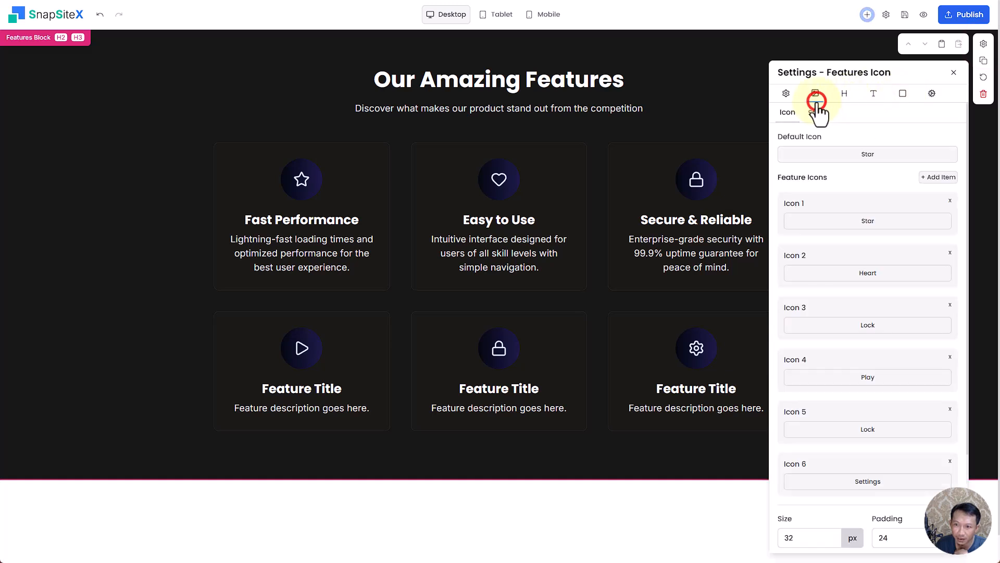
left_click(844, 95)
left_click(827, 343)
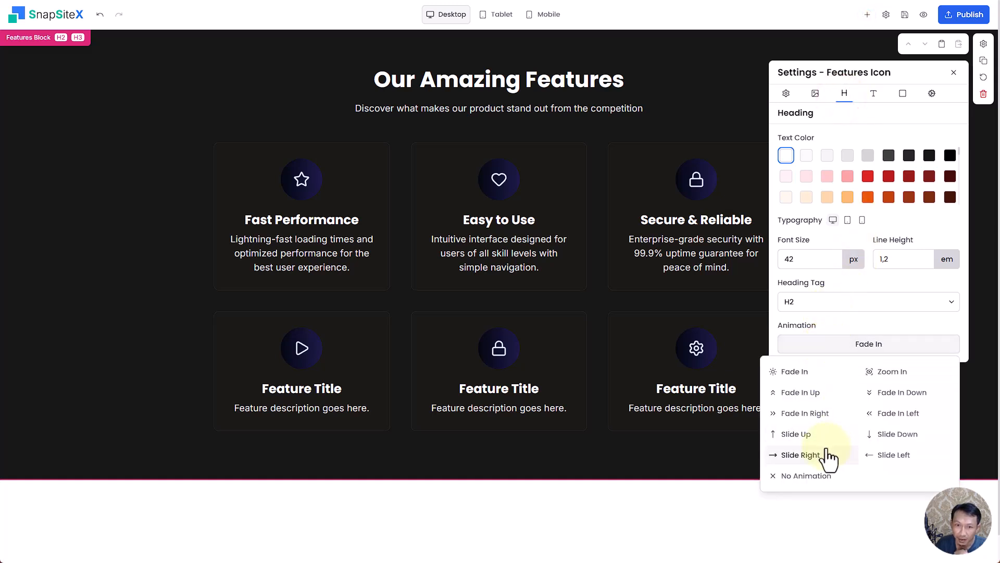
Append "Judul Fitur" to the section heading "Our Amazing Features".
triple_click(462, 80)
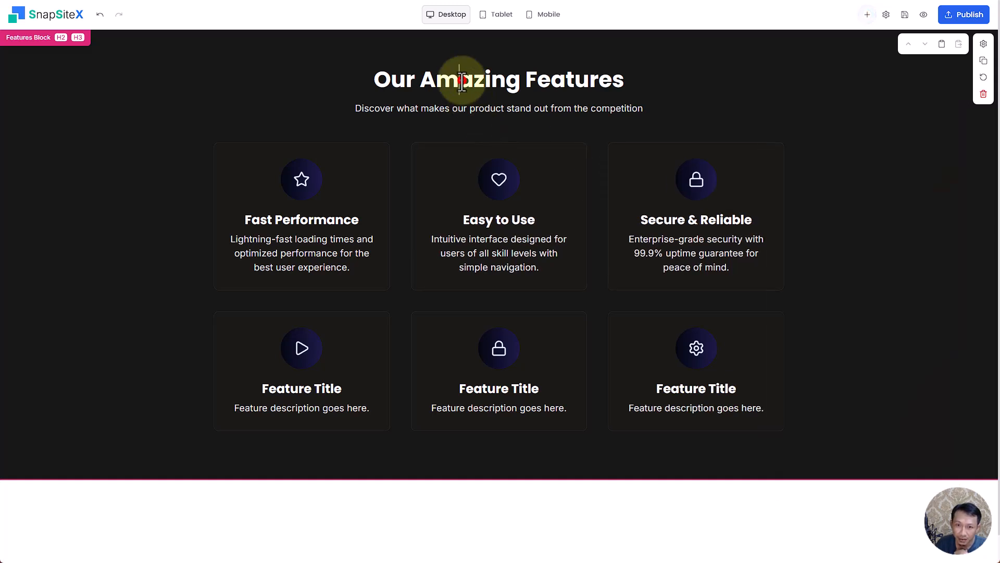
left_click(652, 81)
type("Ju")
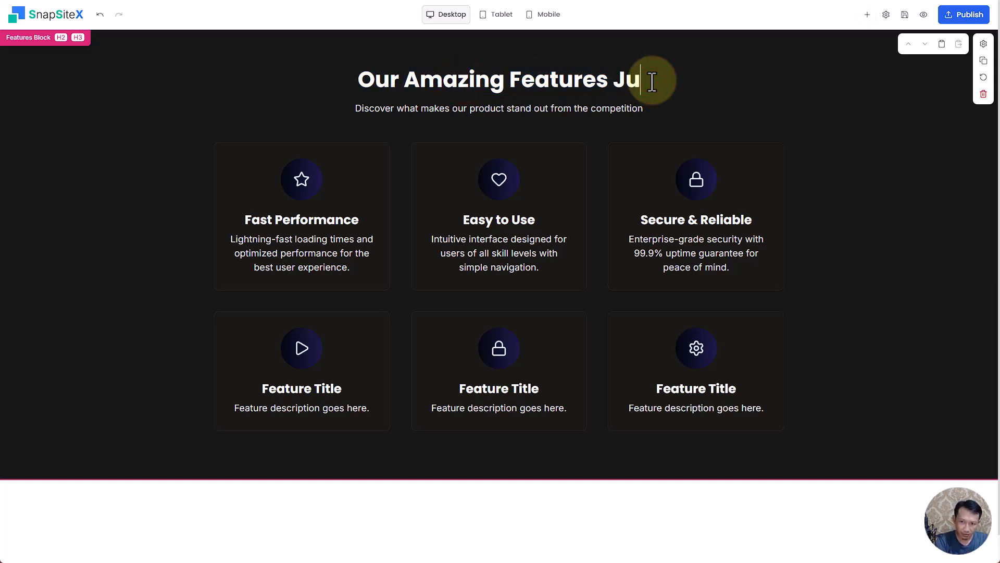
type("dul Fitur")
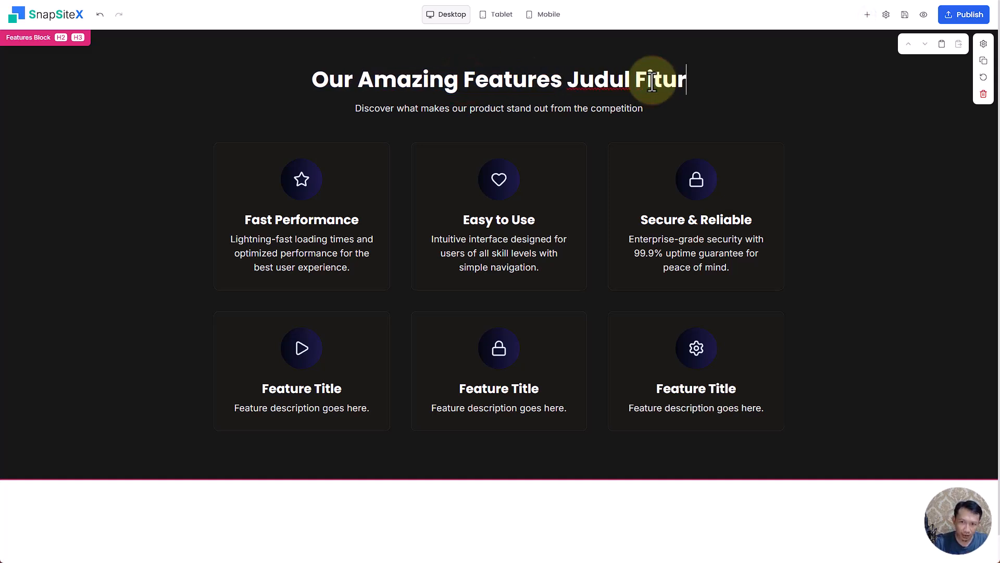
Set the animation of the block's heading to Slide Down.
left_click(984, 44)
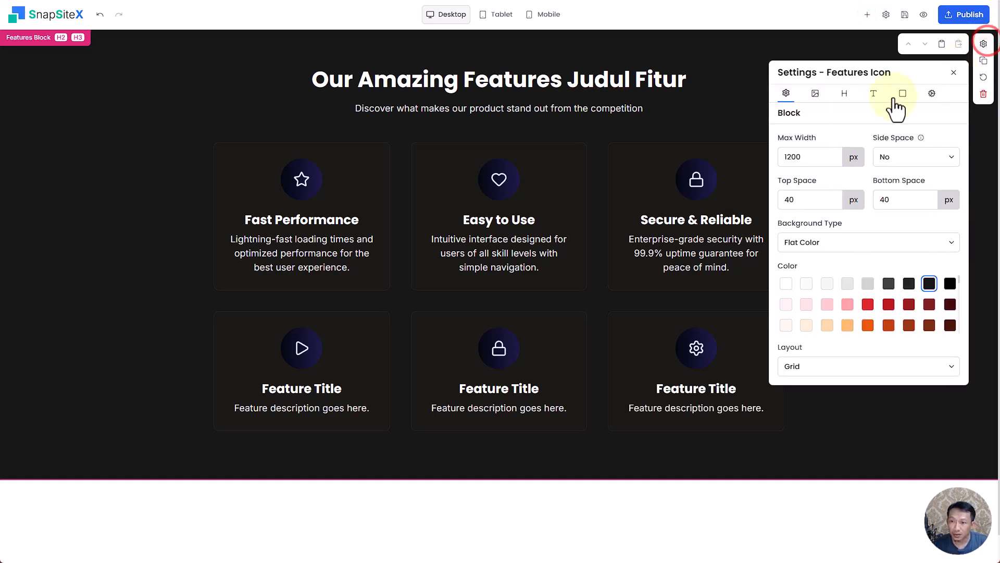
left_click(844, 94)
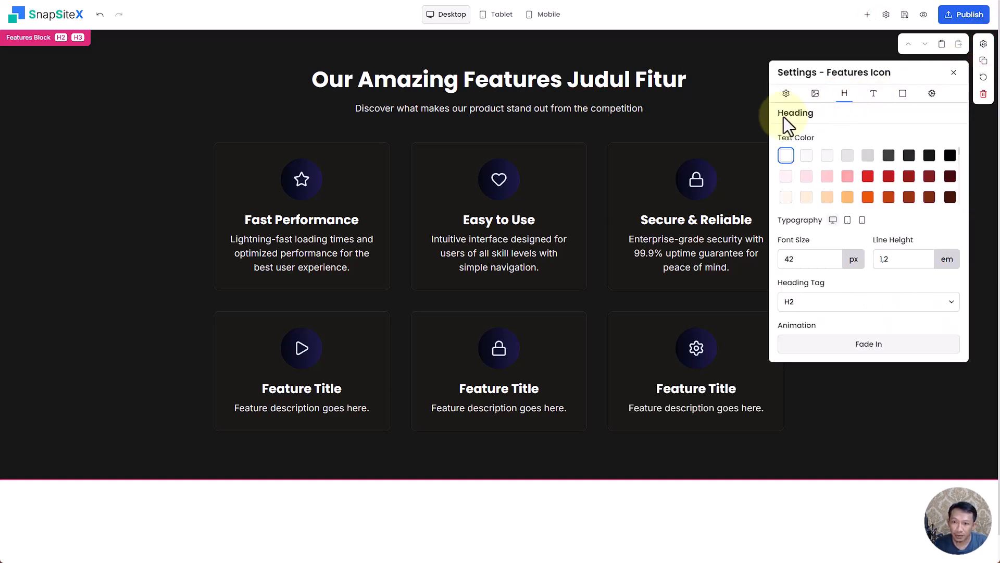
left_click(837, 339)
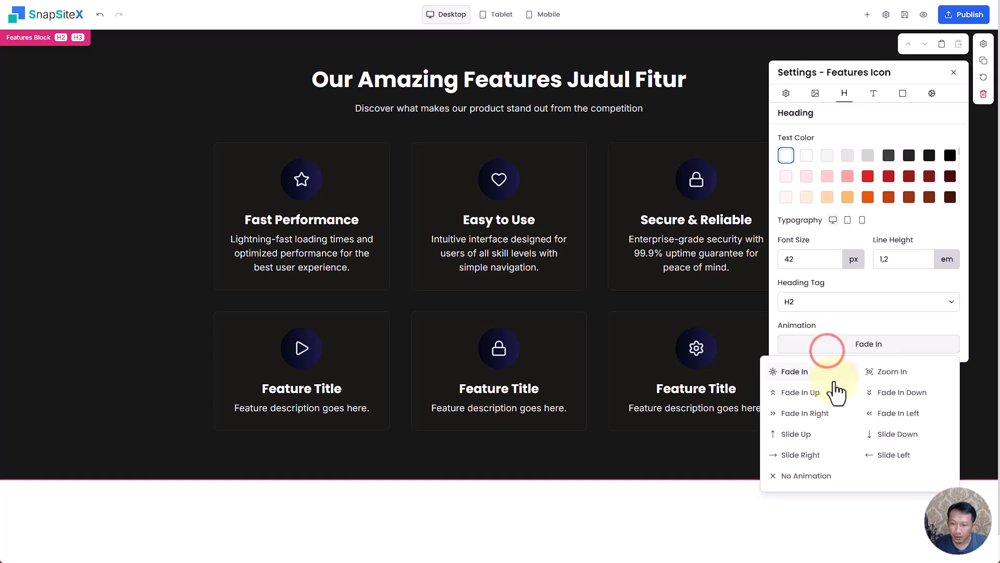
left_click(877, 438)
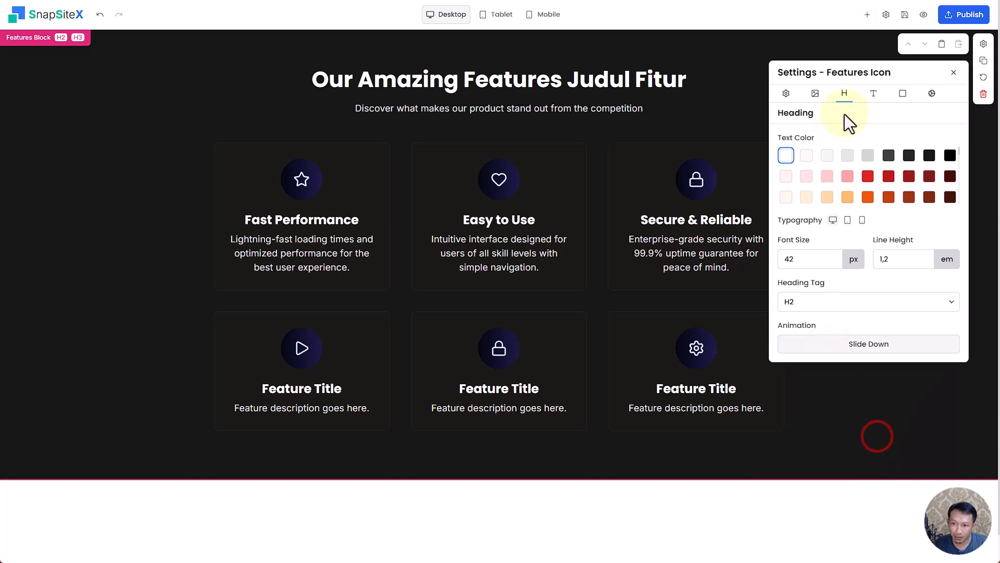
Lengthen the paragraph under the heading by adding a period and pasting a second copy of its sentence.
left_click(873, 95)
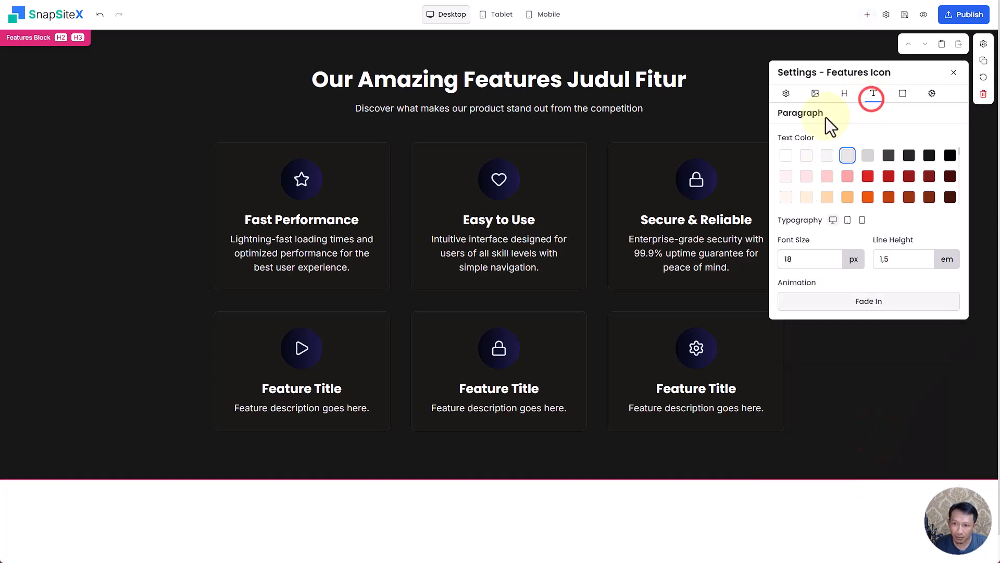
left_click(495, 111)
triple_click(495, 111)
key("ctrl+c")
left_click(652, 111)
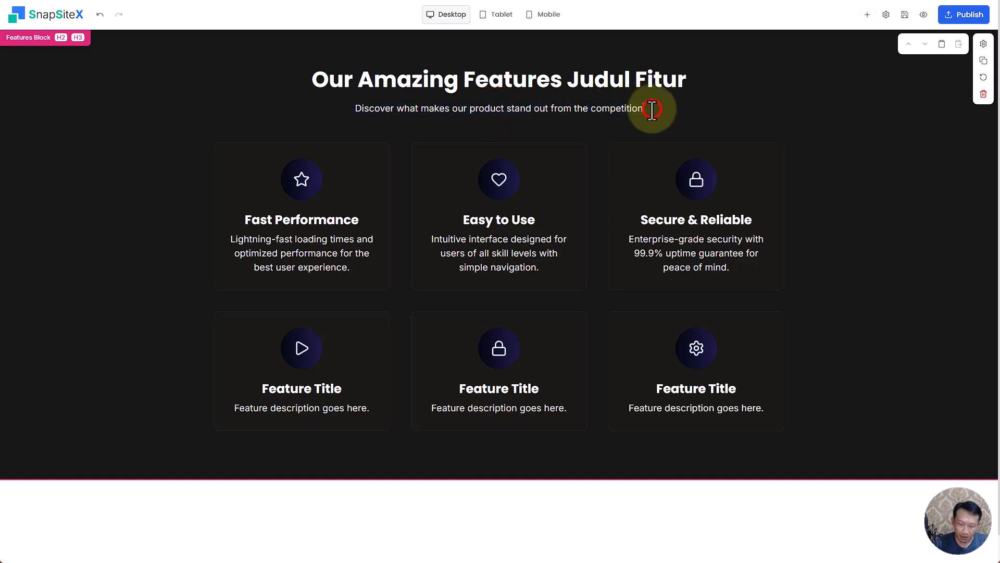
type(".")
key("ctrl+v")
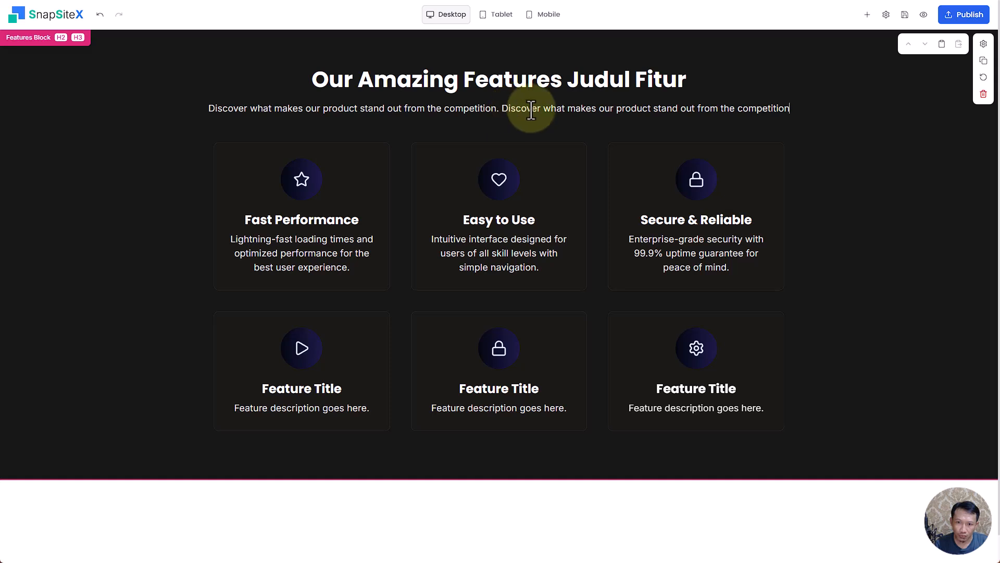
Set the animation of the block's paragraph text to Slide Up.
left_click(984, 44)
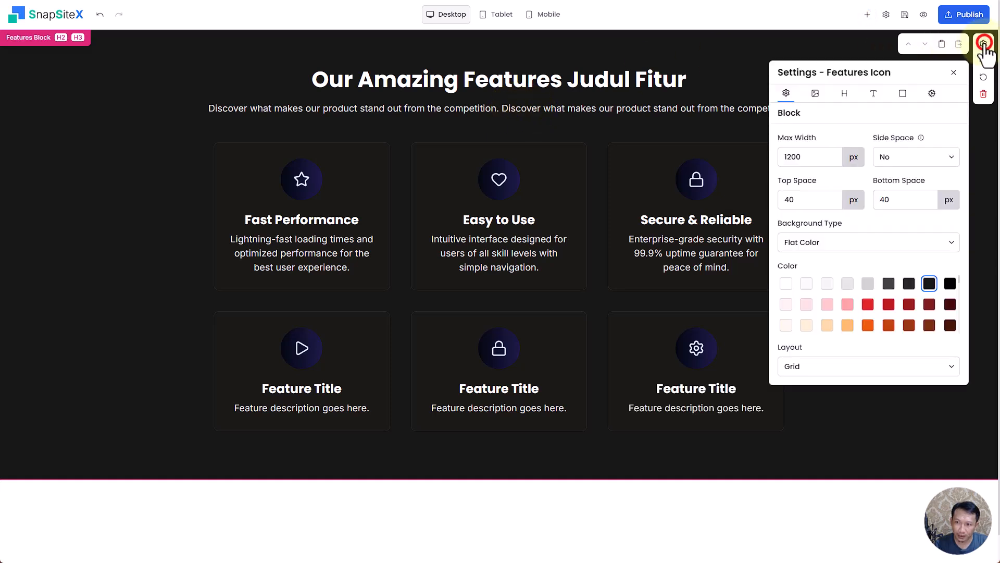
left_click(874, 93)
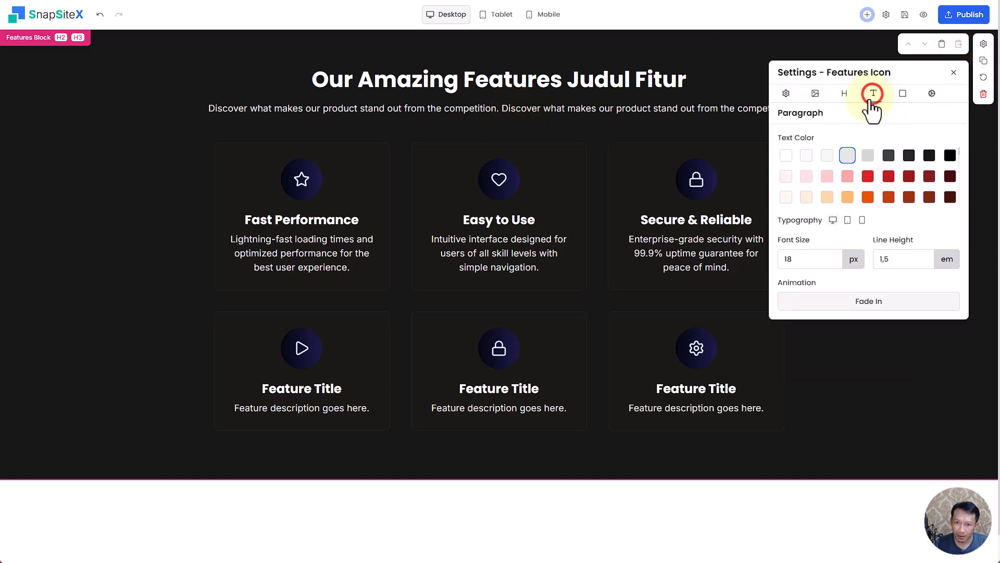
left_click(829, 300)
left_click(814, 391)
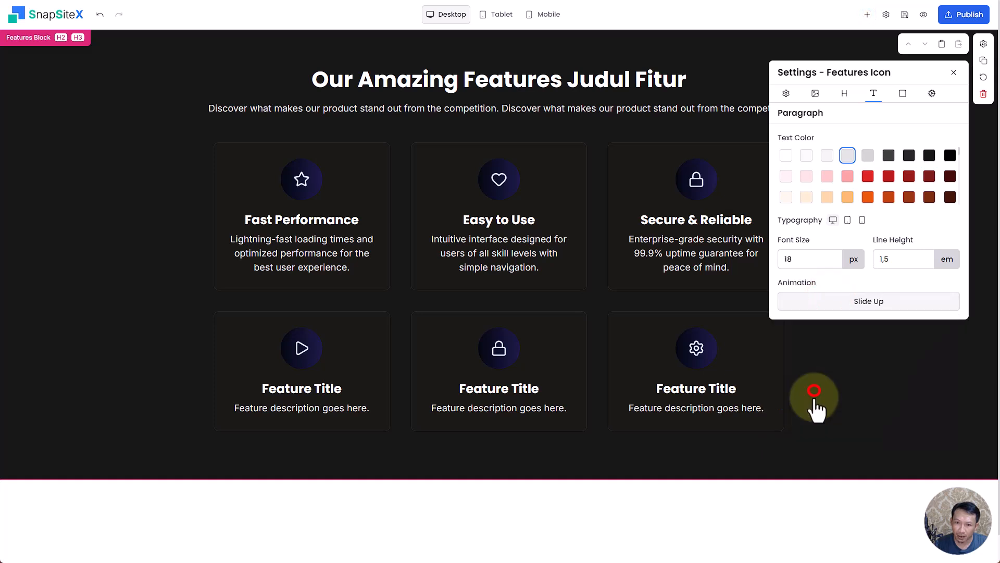
Set the animation of the card titles to Fade In Up.
left_click(902, 94)
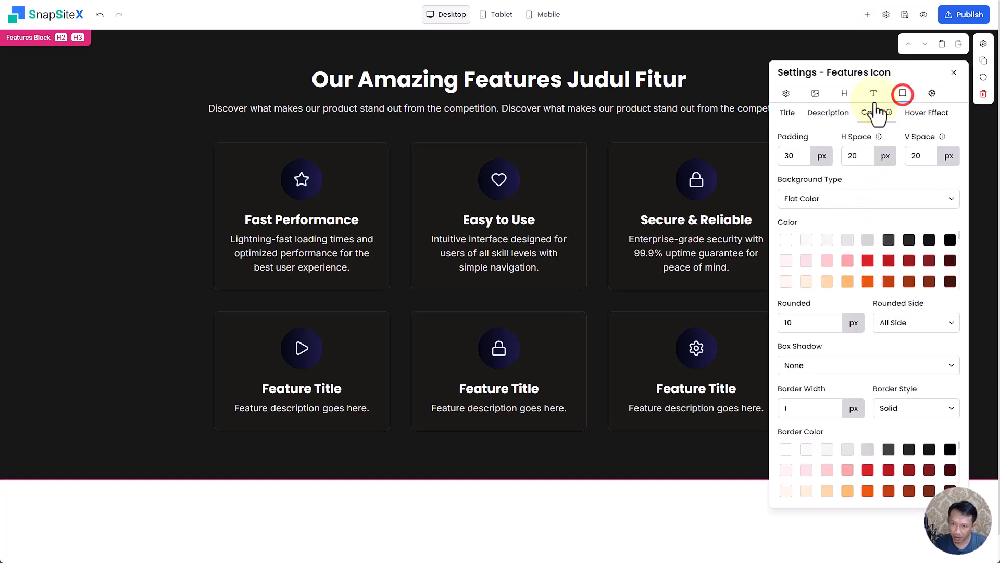
left_click(788, 115)
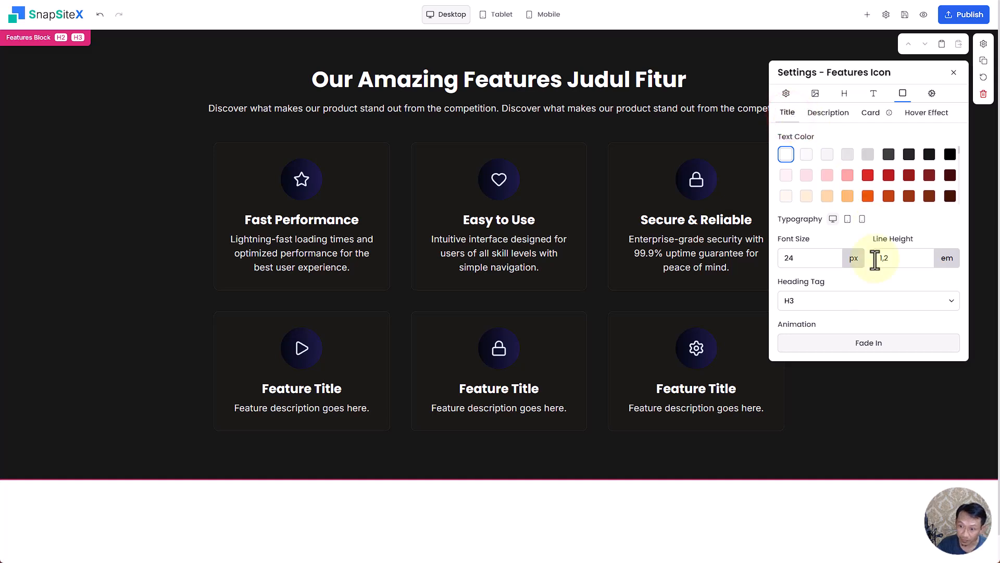
left_click(829, 343)
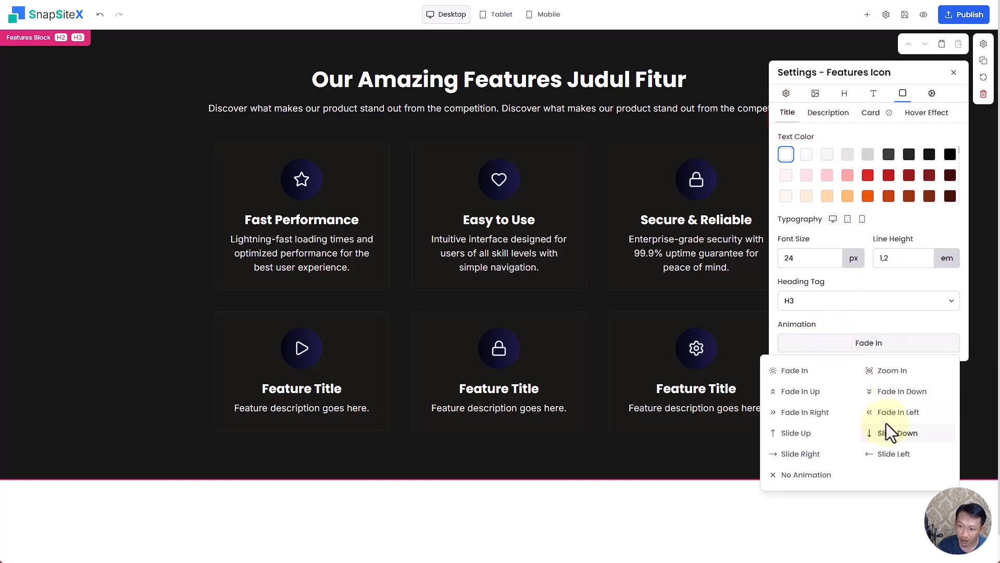
left_click(814, 392)
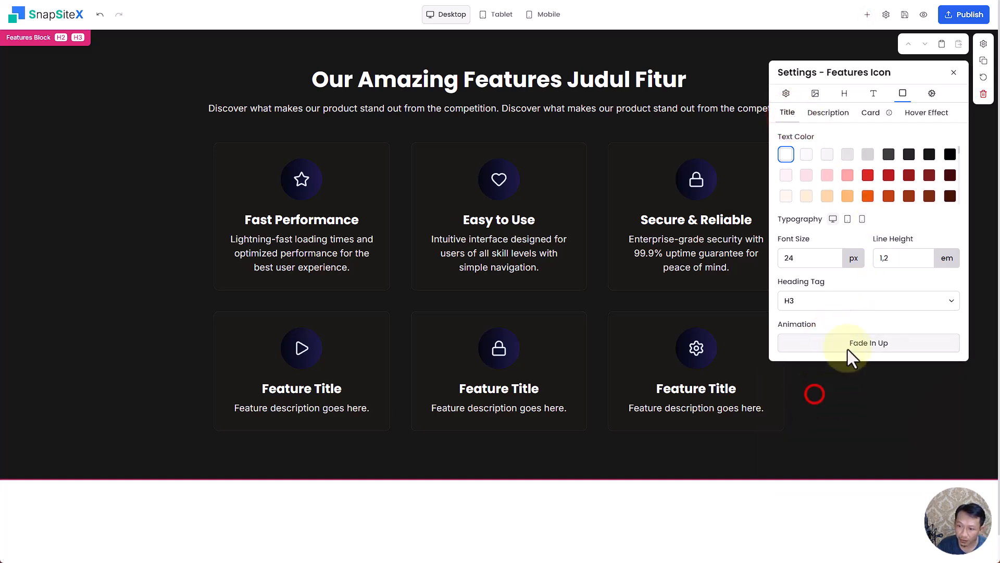
Set the animation of the card descriptions to Fade In Up.
left_click(829, 113)
left_click(888, 304)
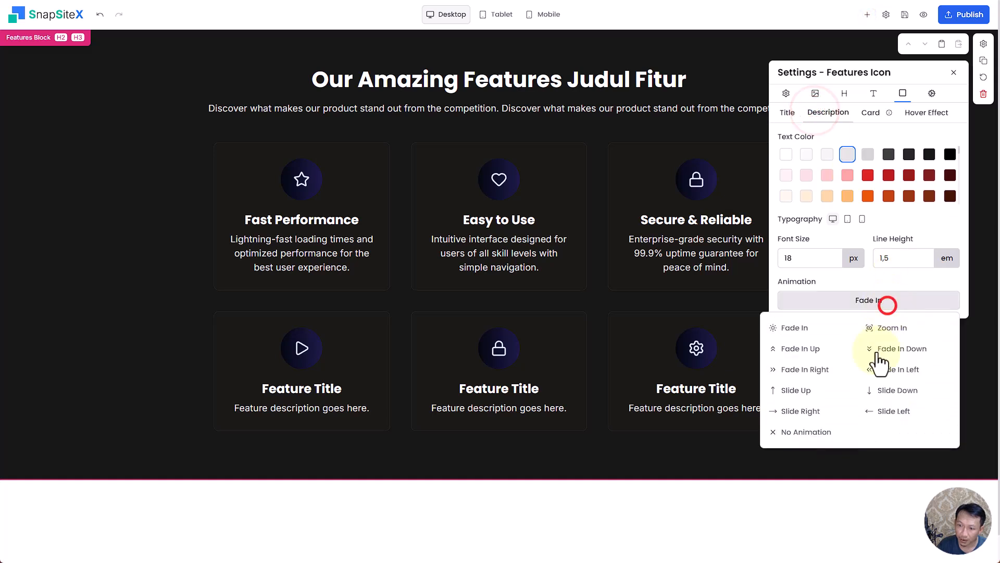
left_click(828, 348)
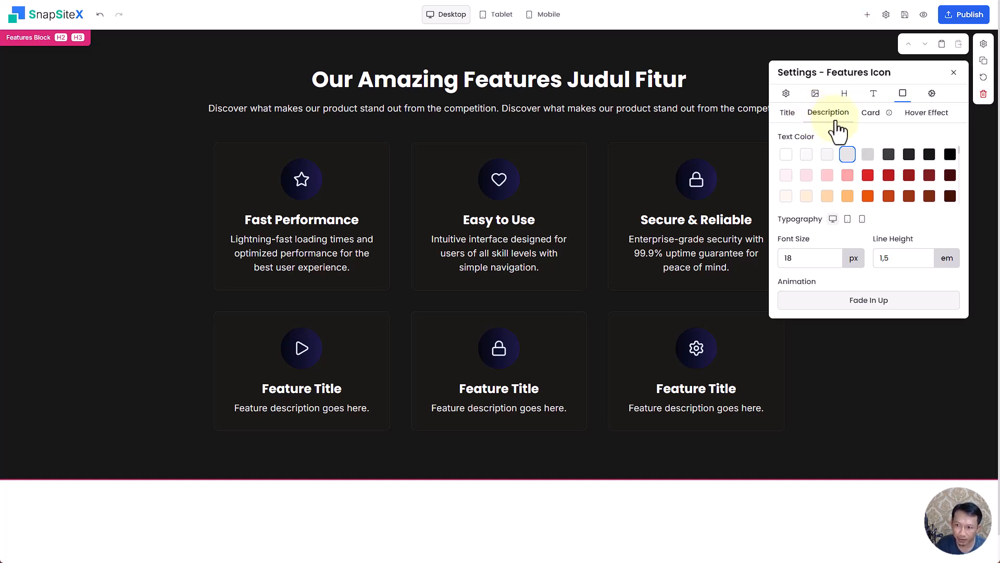
Look through the block's icon, icon style and card settings for the icon animation option.
left_click(815, 93)
left_click_drag(852, 403, 832, 336)
left_click(801, 85)
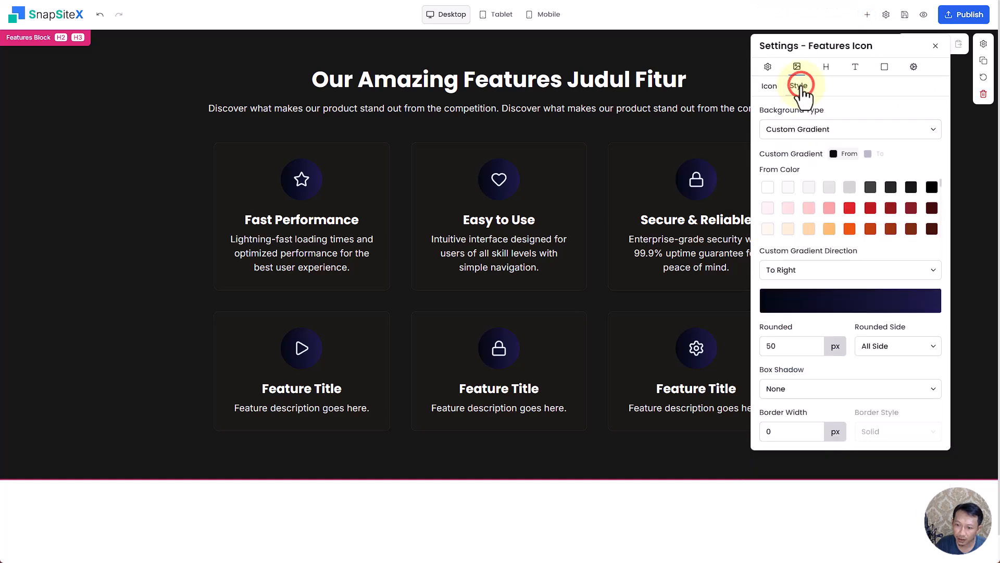
left_click(884, 67)
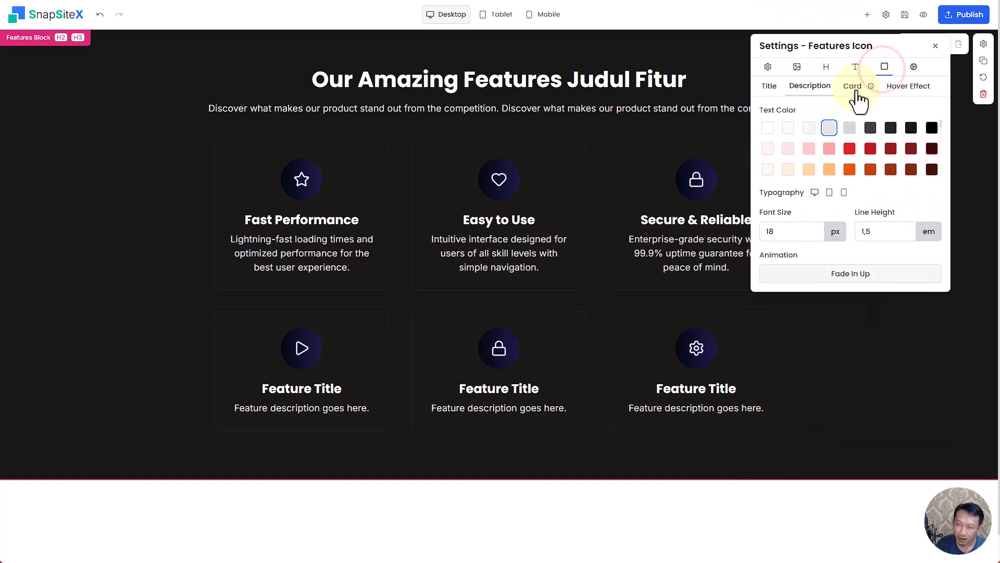
left_click(855, 93)
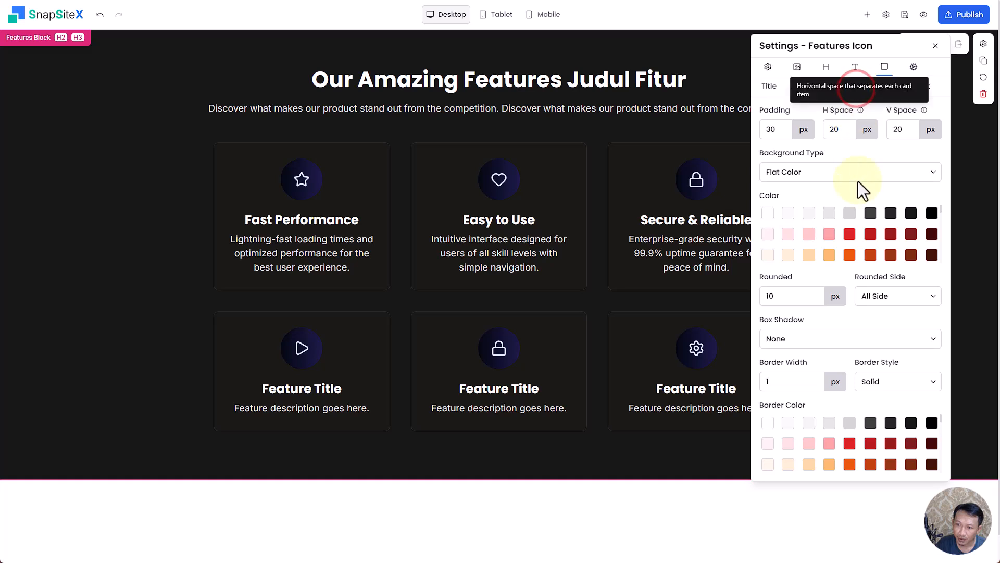
left_click(798, 69)
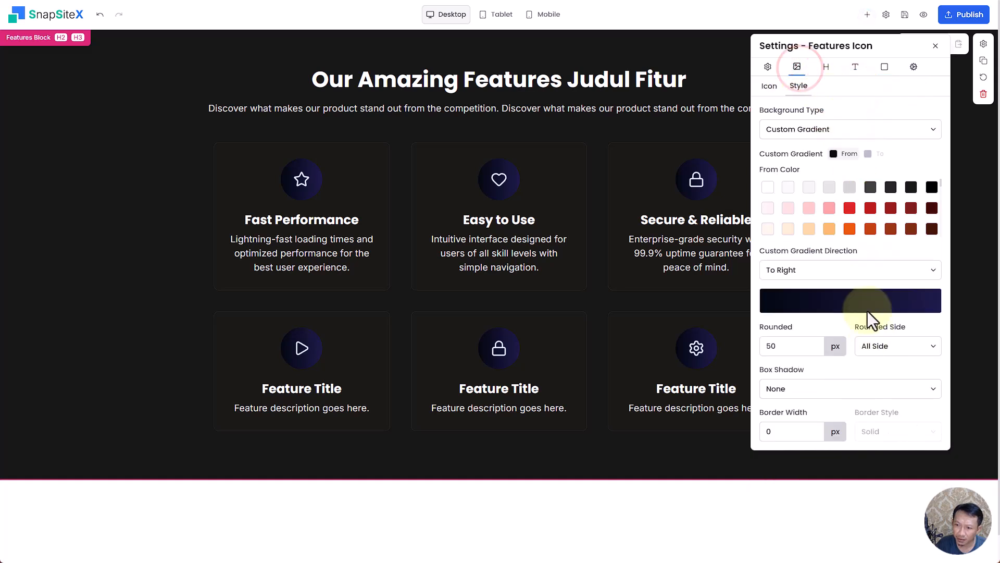
left_click(770, 85)
left_click(873, 341)
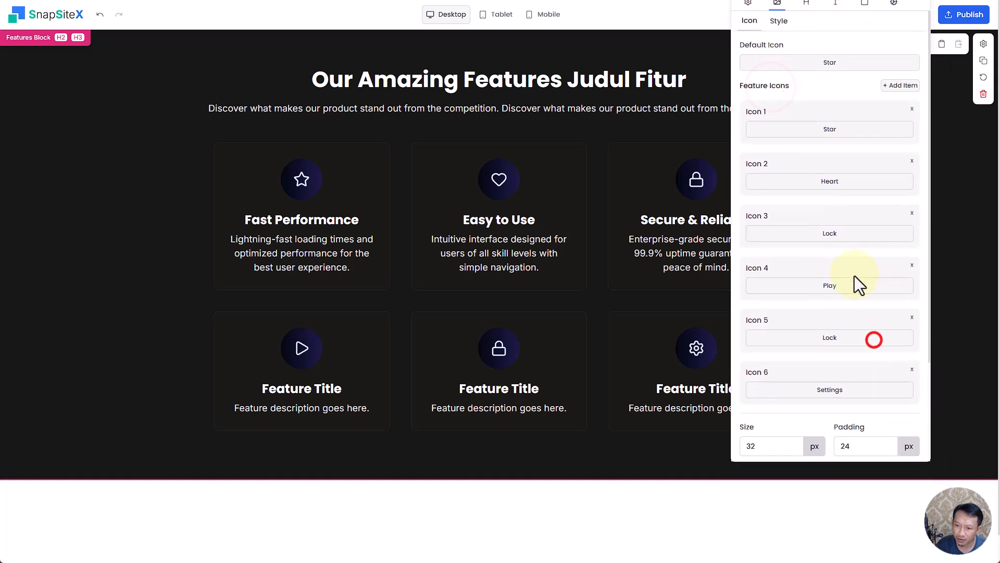
left_click(790, 76)
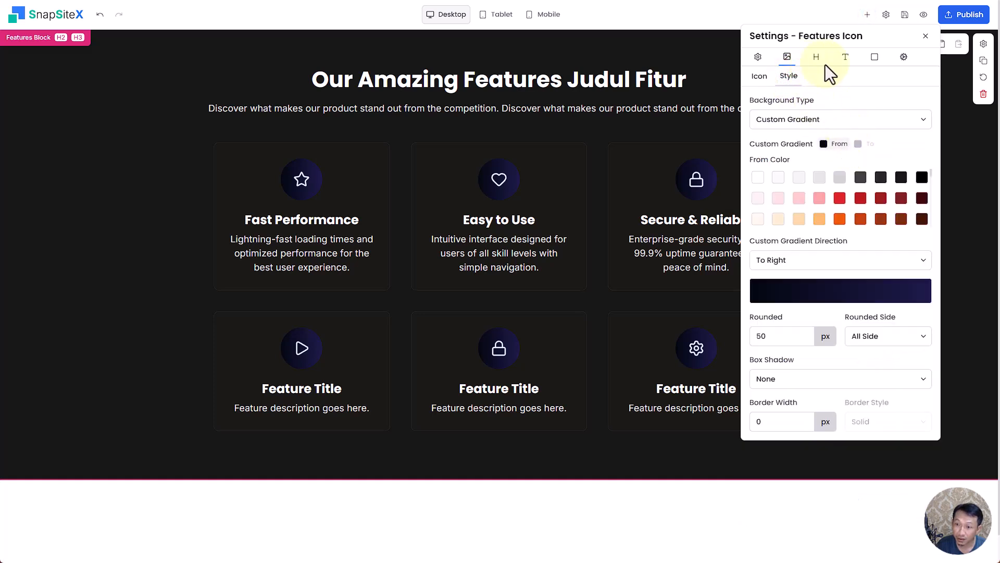
left_click(875, 56)
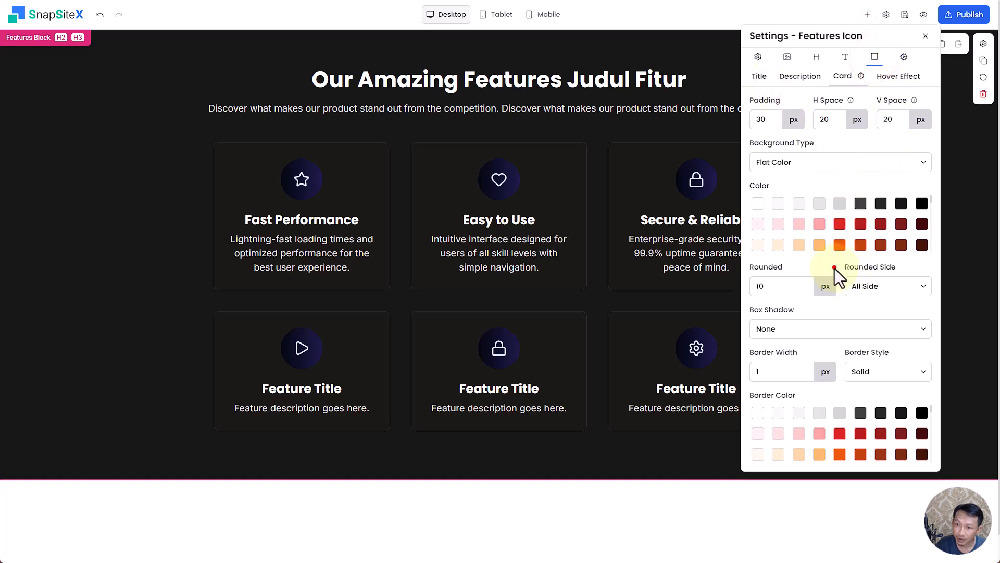
left_click(797, 286)
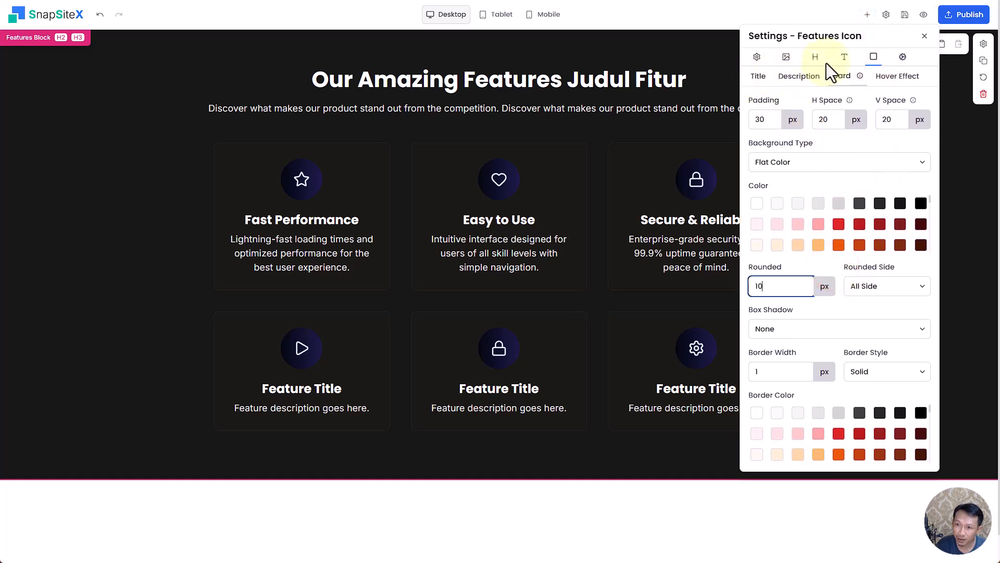
Set the animation of the feature icons to Slide Down and preview the page.
left_click(786, 56)
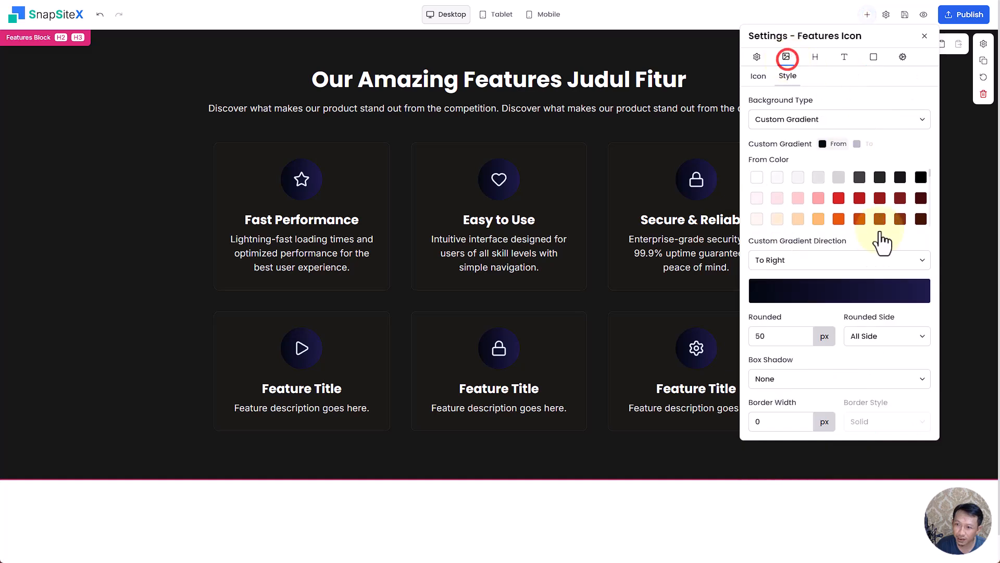
left_click(763, 78)
scroll(891, 427, "down", 10)
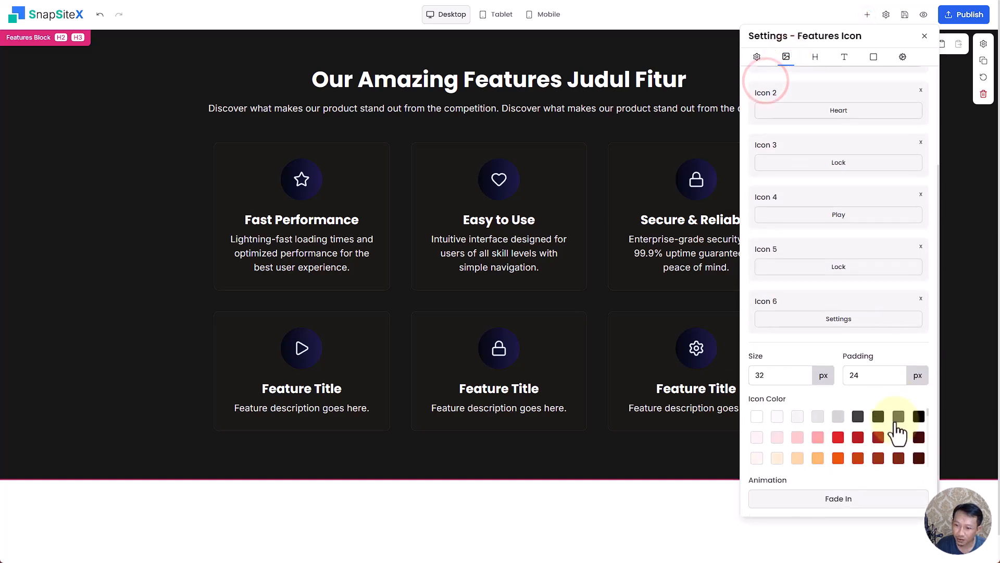
left_click(833, 500)
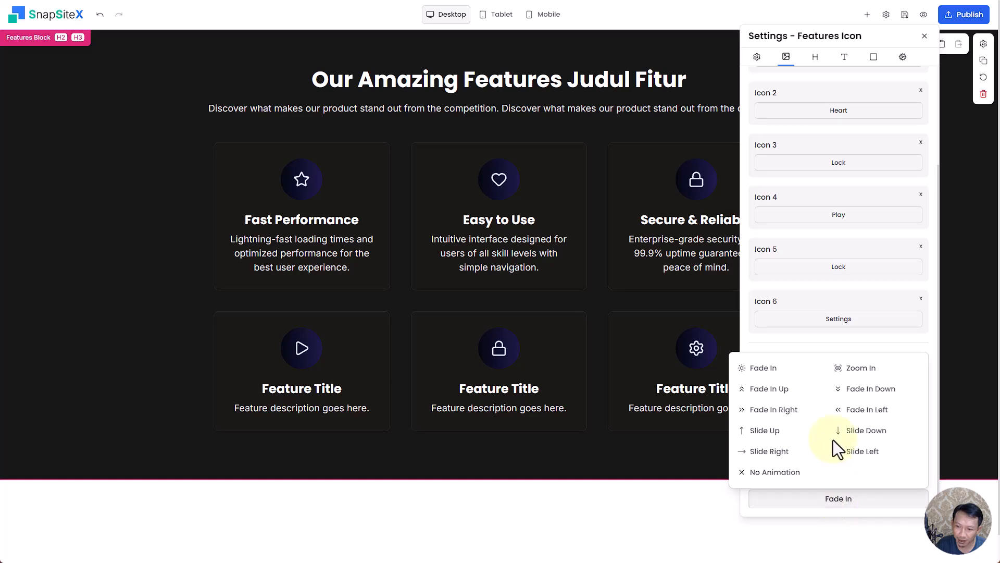
left_click(855, 430)
left_click(919, 16)
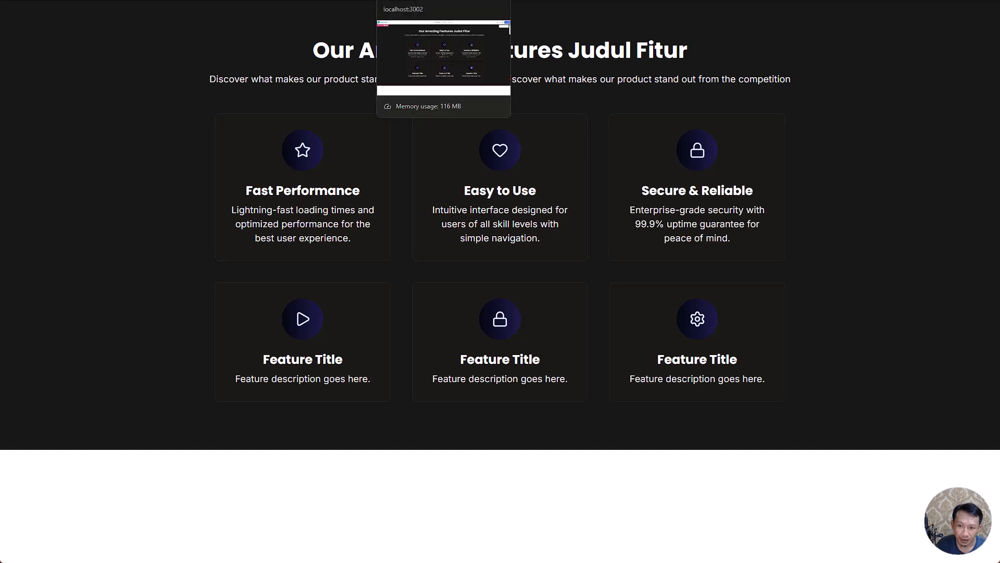
key("Escape")
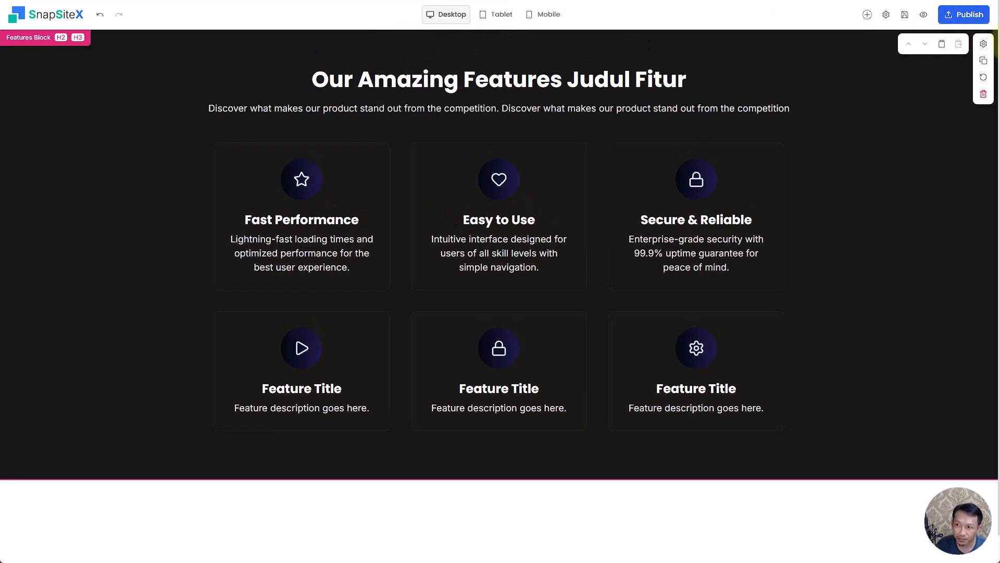
Change the animation of the feature icons to Fade In Down and preview the page.
left_click(983, 43)
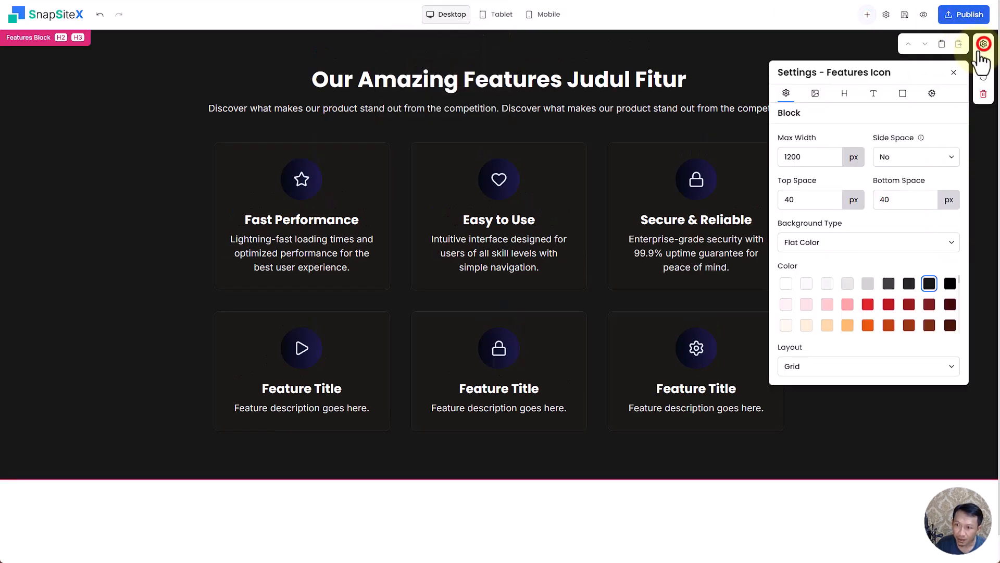
left_click(815, 94)
scroll(891, 365, "down", 3)
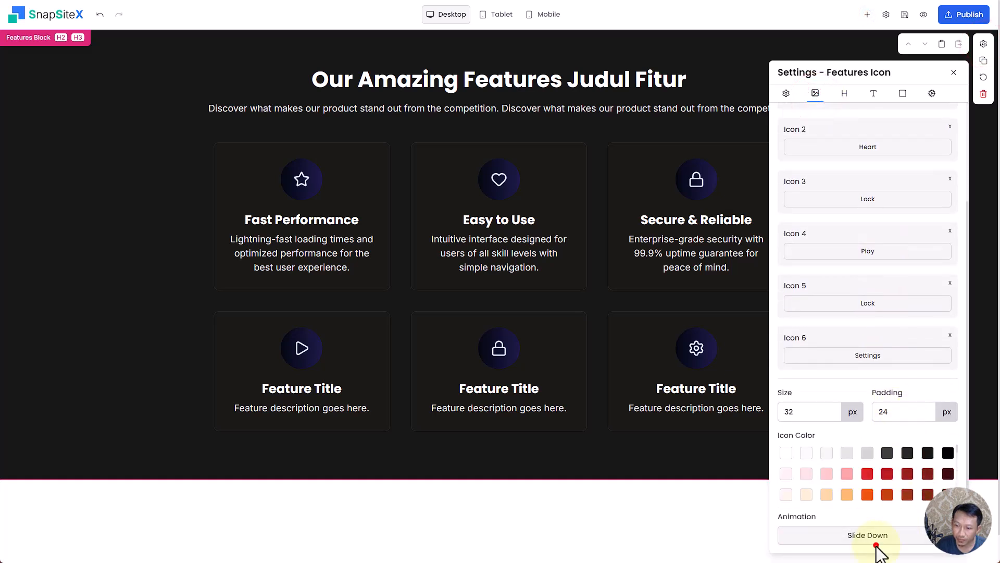
left_click(875, 540)
left_click(894, 427)
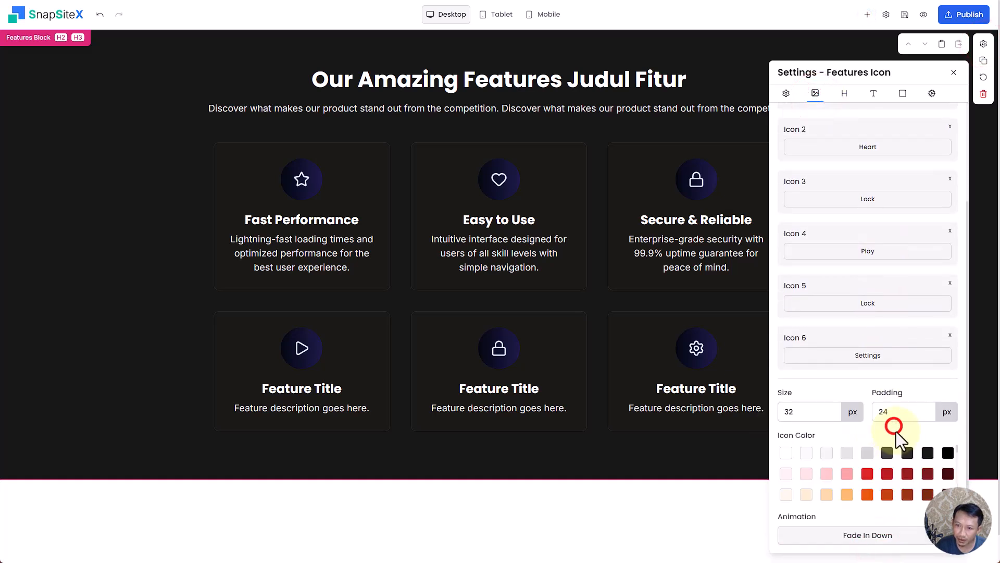
left_click(924, 15)
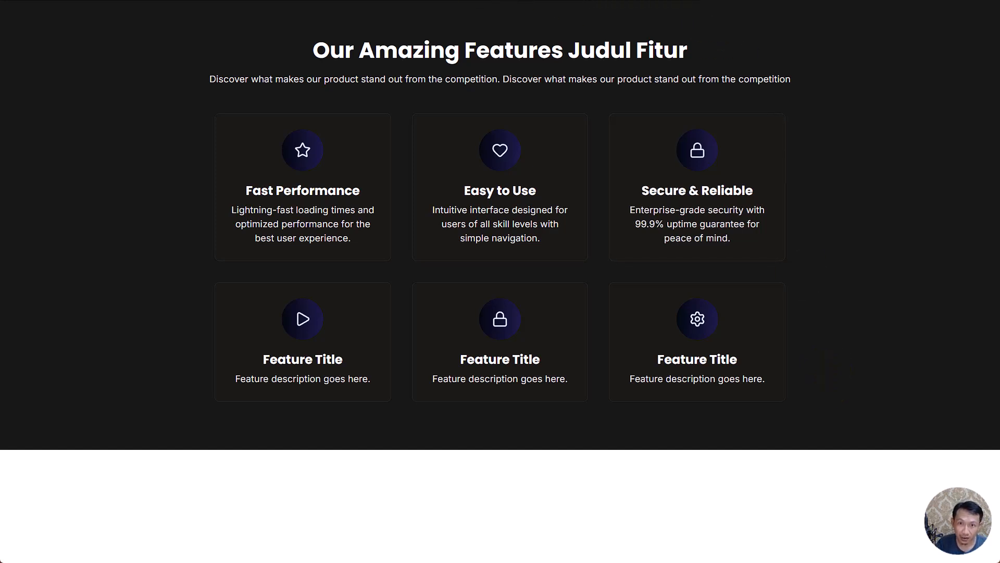
key("Escape")
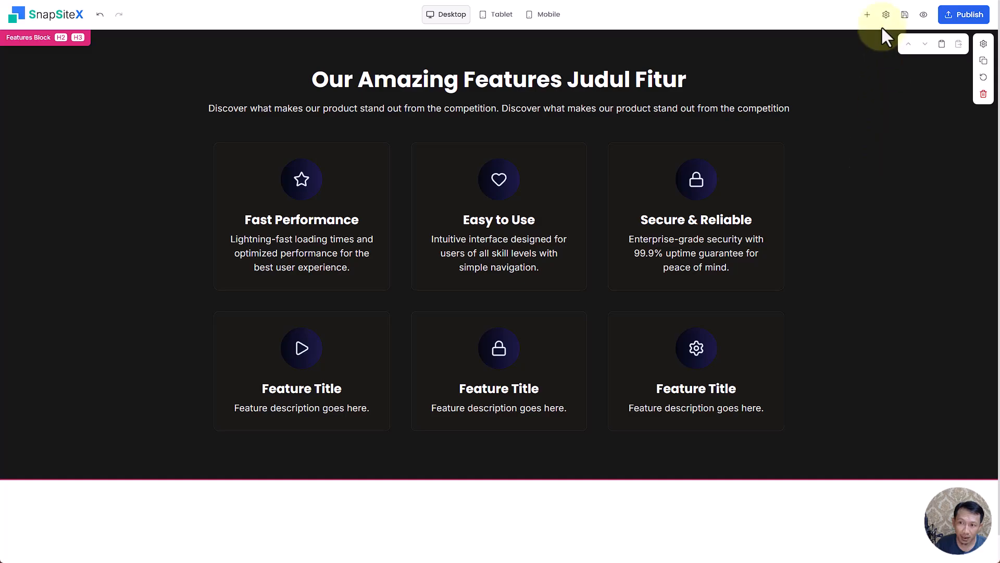
Add a features block with an image list below the icon cards, look it over and remove it.
left_click(867, 15)
left_click(869, 273)
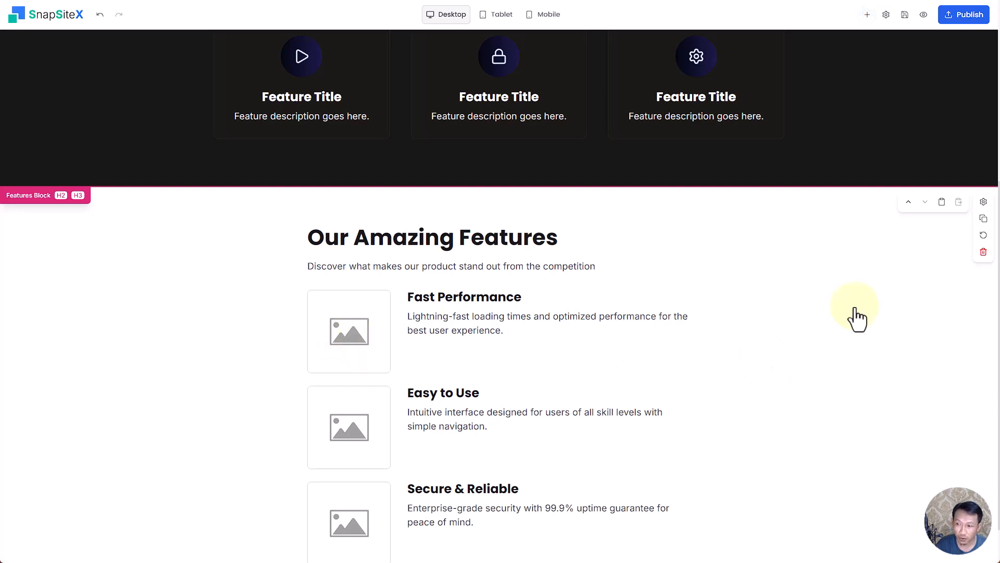
scroll(451, 170, "up", 4)
scroll(459, 292, "down", 5)
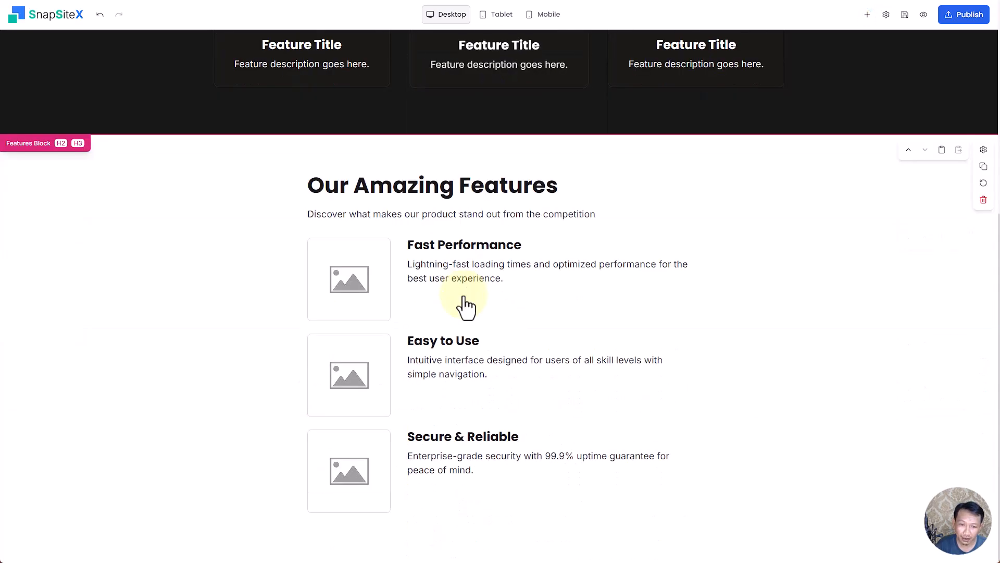
scroll(573, 328, "up", 6)
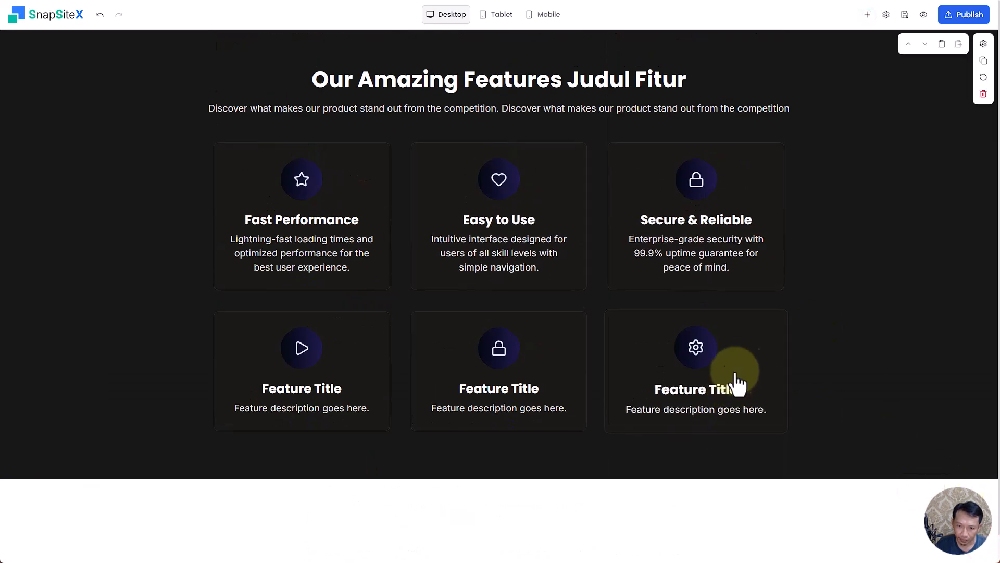
Set the desktop font size of the card titles to 22 px.
left_click(983, 44)
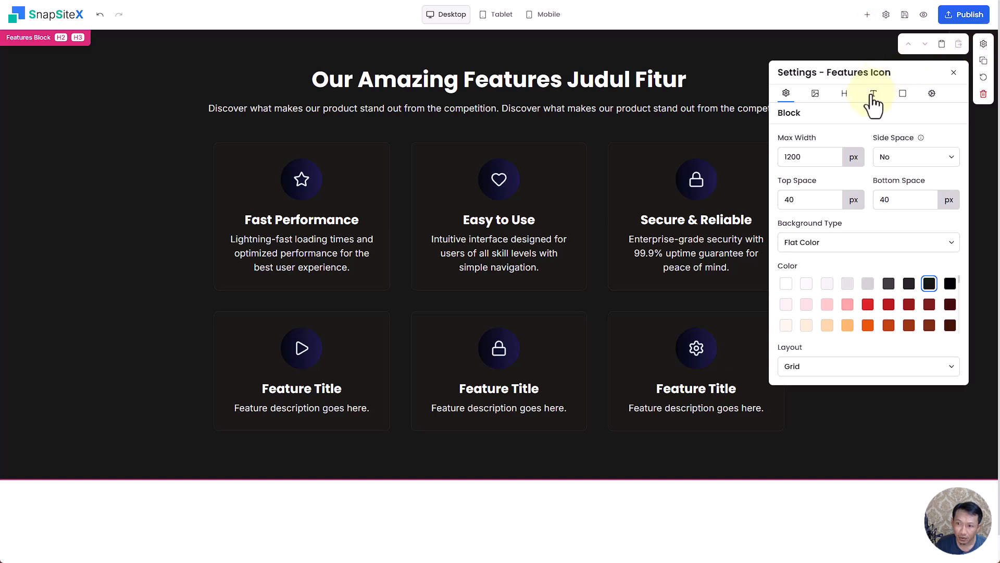
left_click(902, 95)
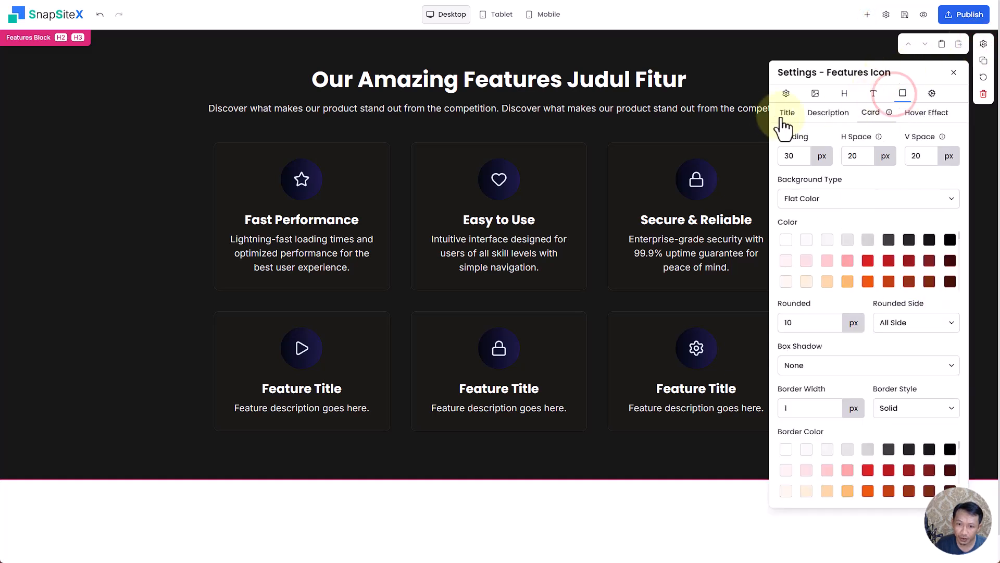
left_click(782, 116)
double_click(797, 257)
type("22")
Reduce the desktop font size of the card descriptions, trying 16 px and settling on 17 px.
left_click(827, 113)
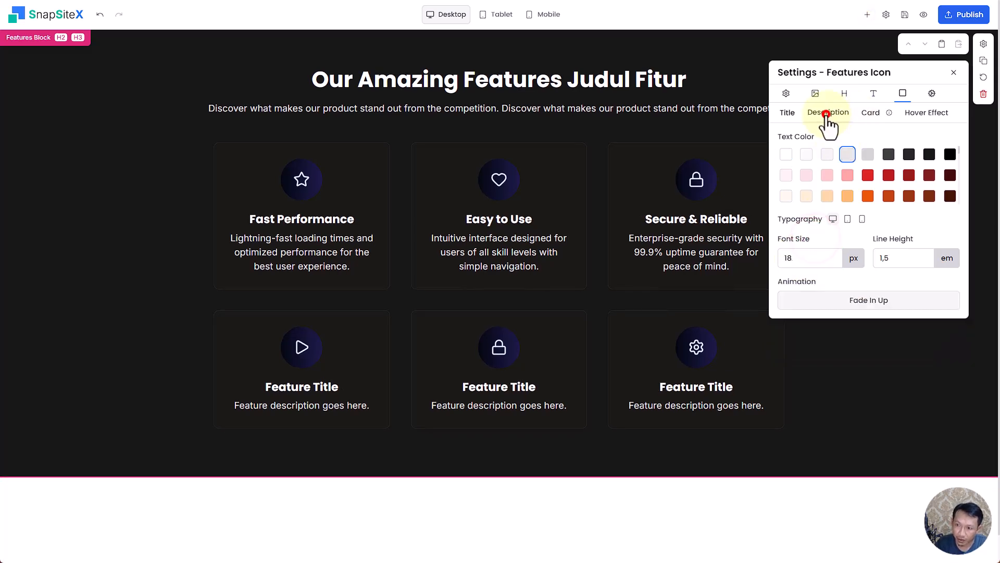
double_click(800, 256)
type("16")
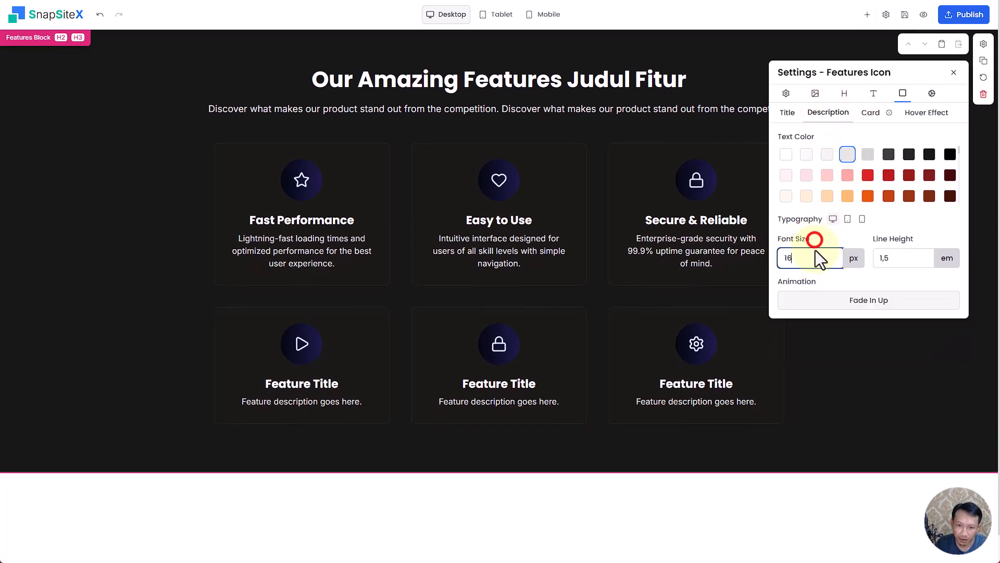
double_click(820, 246)
type("17")
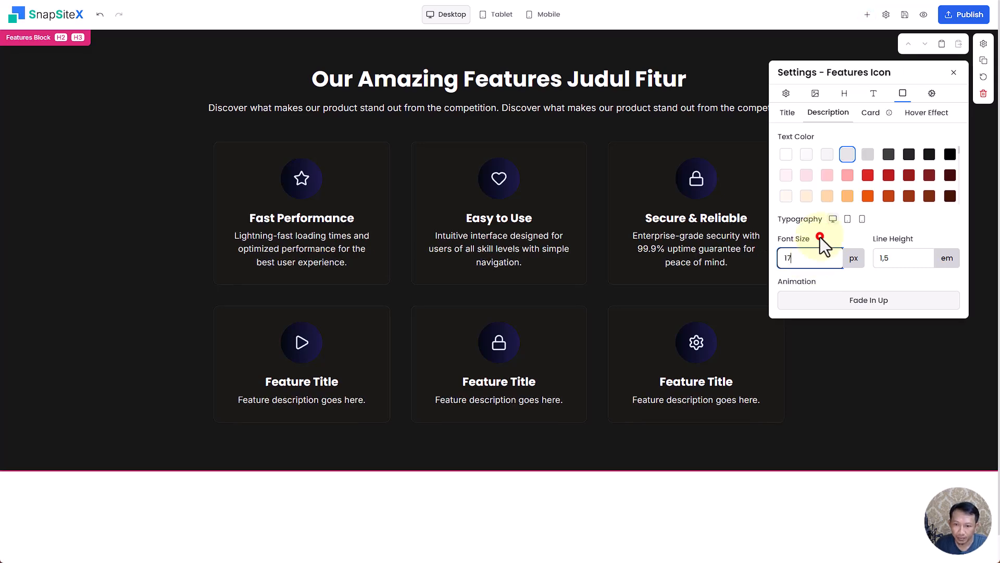
Check the features block's layout in the tablet and mobile views, reviewing all six cards in mobile.
left_click(480, 18)
left_click(542, 20)
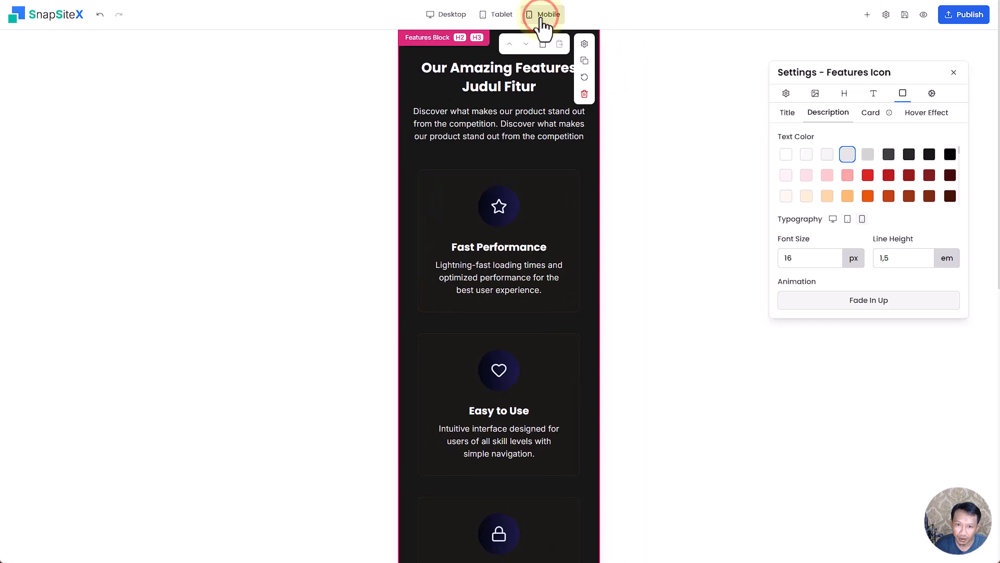
scroll(503, 286, "down", 10)
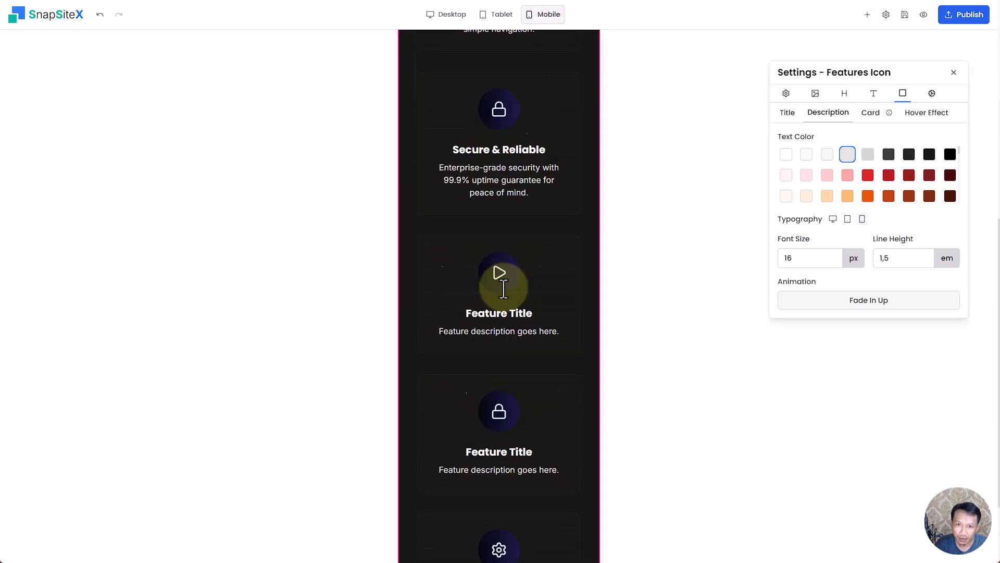
scroll(503, 285, "up", 10)
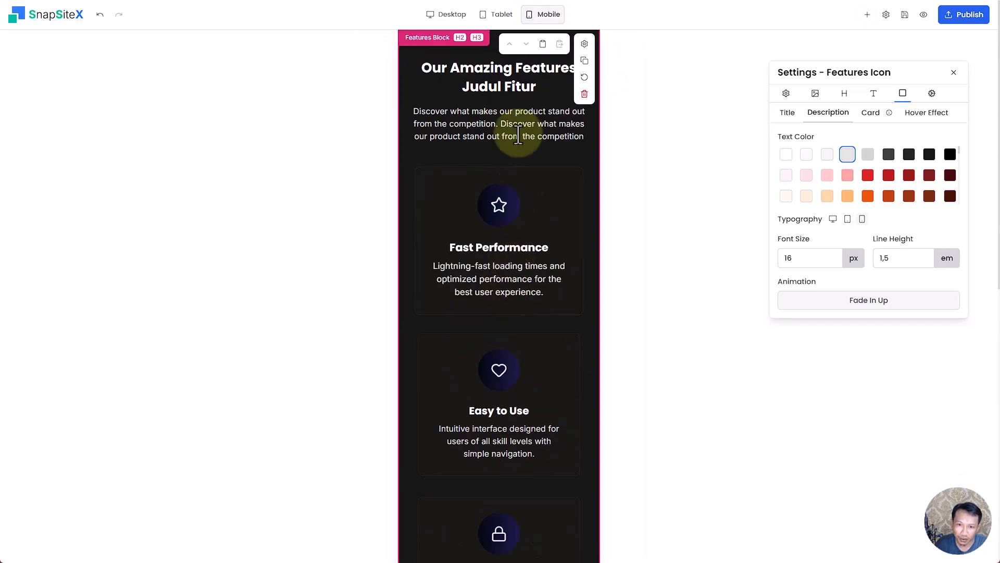
Return to the desktop view, then set the features block's layout to List and its max width to 1000 px.
left_click(489, 16)
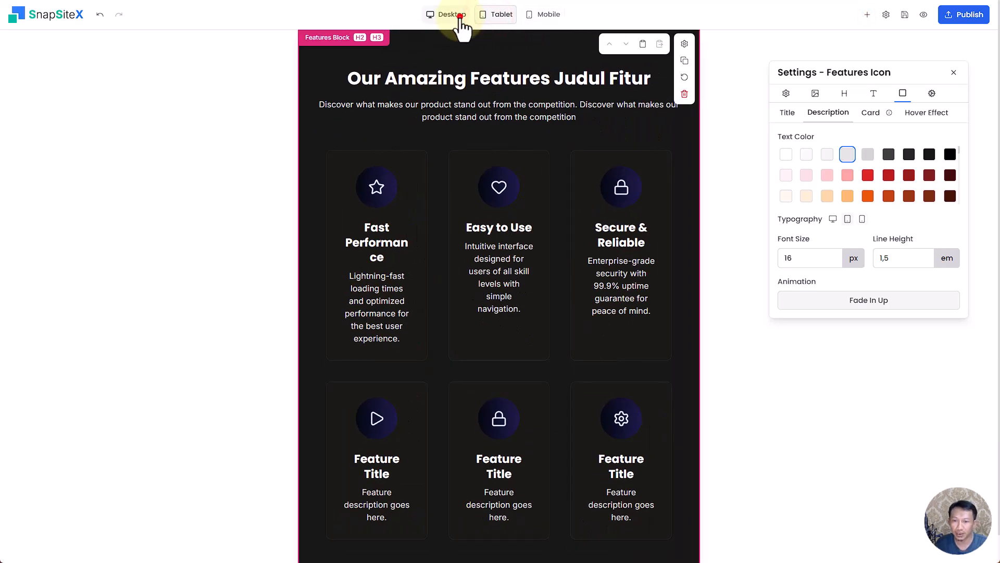
left_click(460, 16)
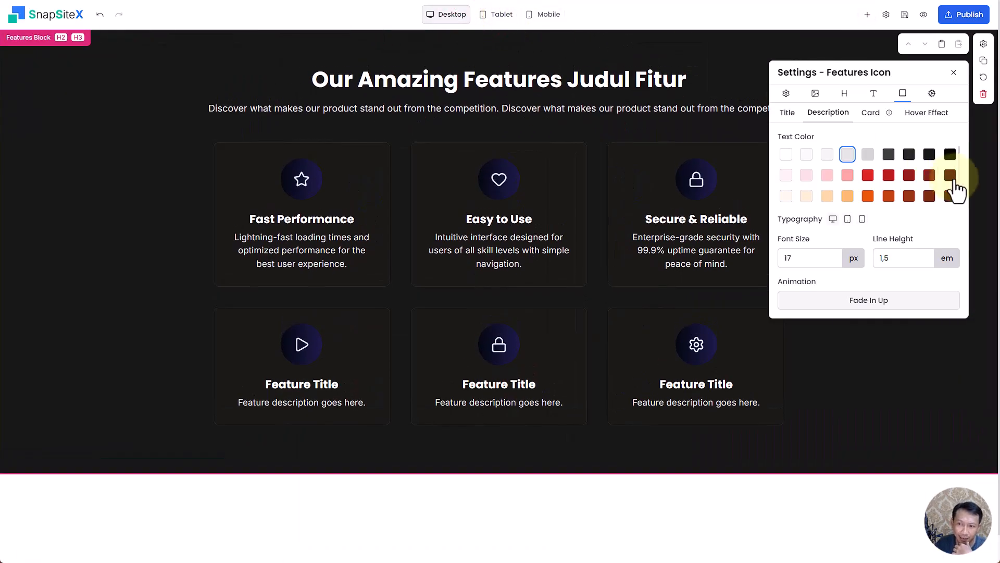
left_click(787, 100)
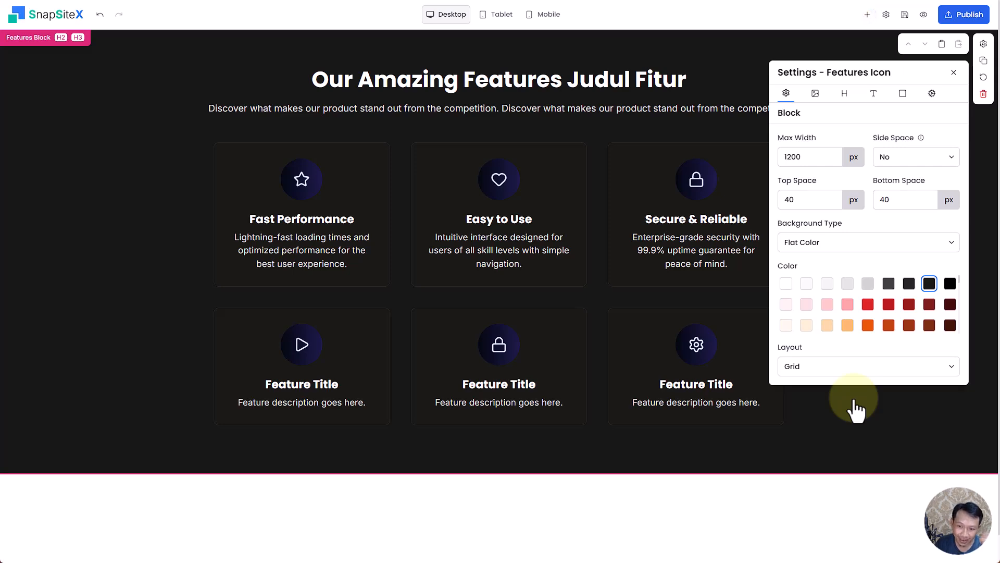
left_click(846, 371)
left_click(835, 381)
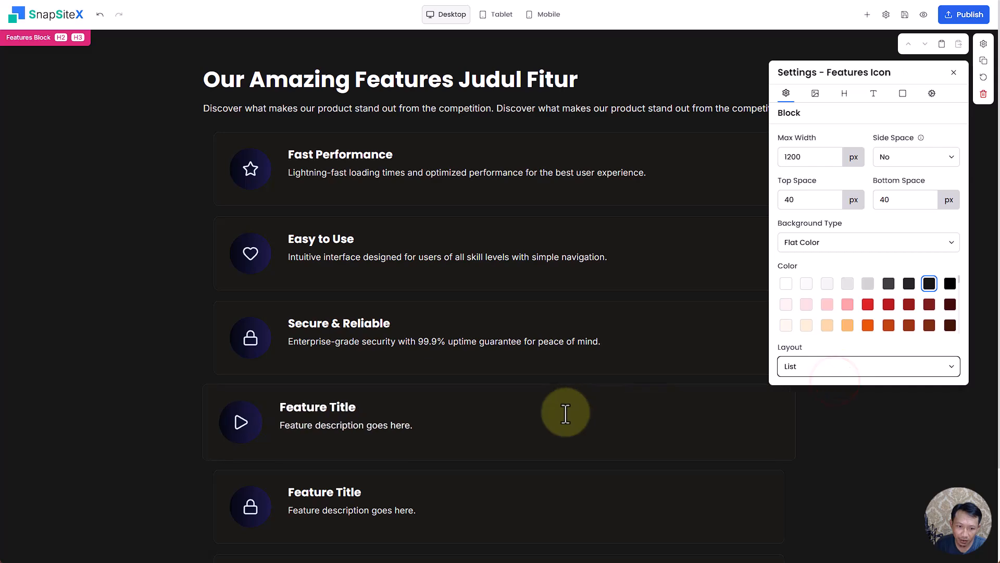
scroll(566, 413, "down", 3)
scroll(498, 393, "up", 2)
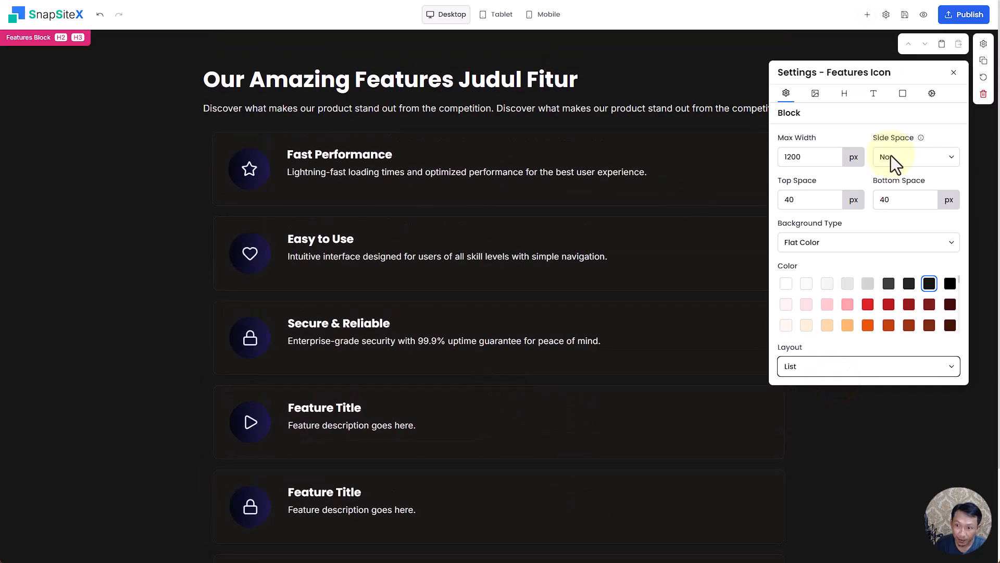
left_click(786, 156)
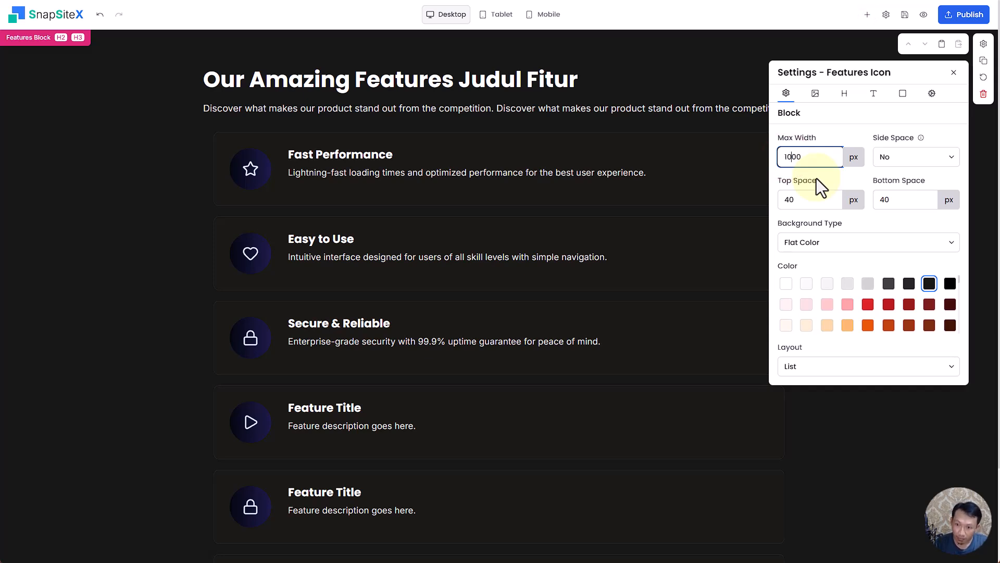
type("0")
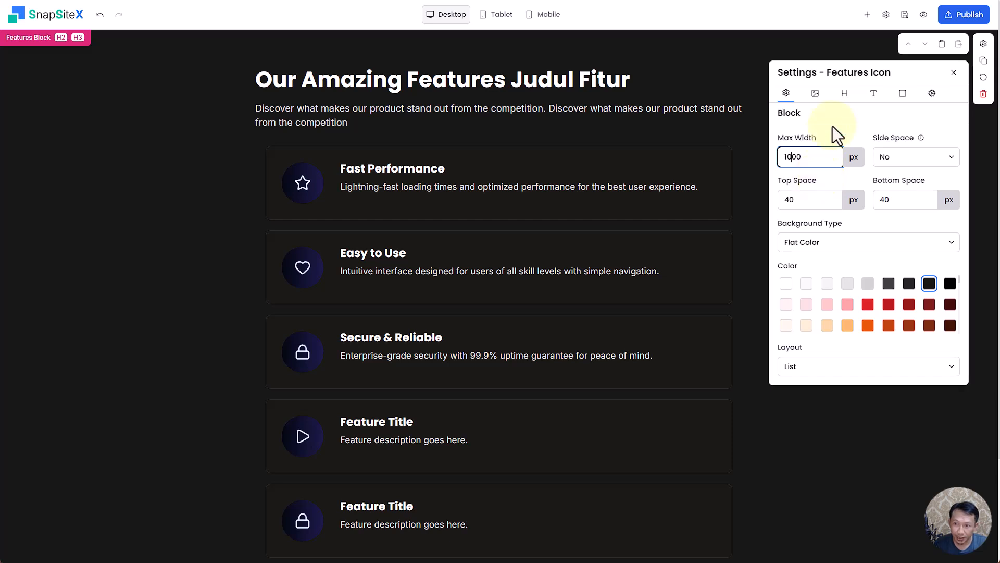
Set the feature cards' horizontal space to 0 px and their vertical space to 30 px.
left_click(902, 99)
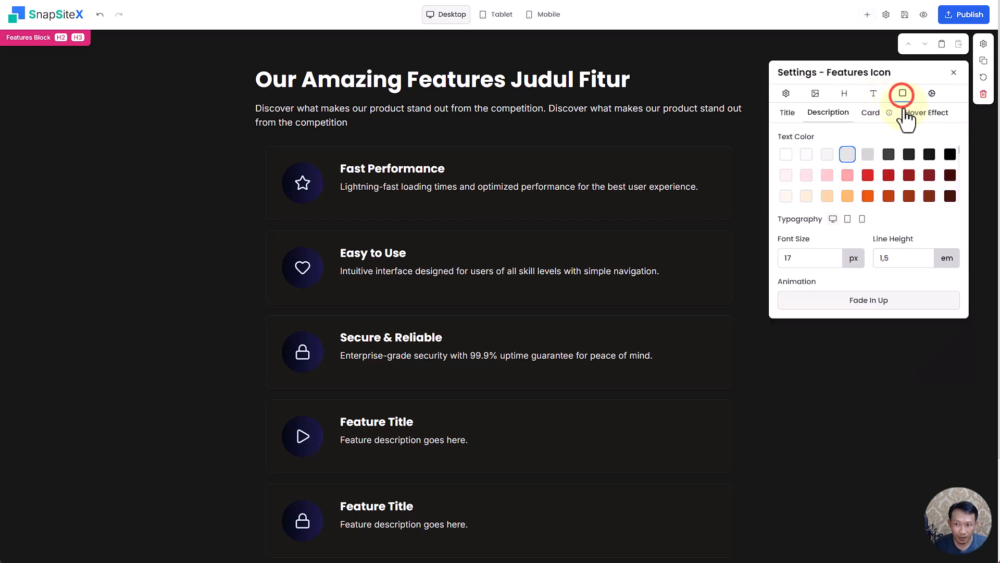
left_click(869, 112)
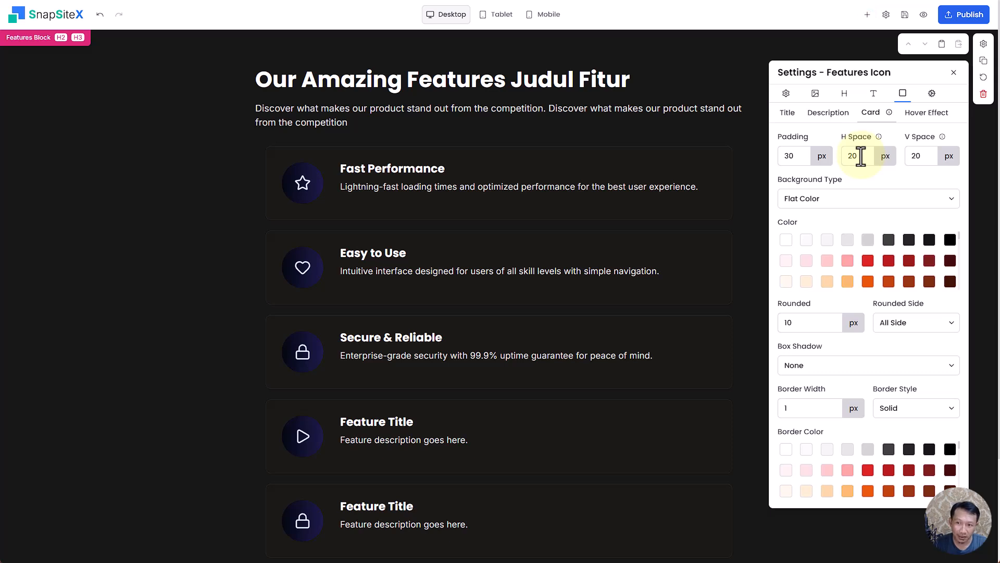
double_click(851, 156)
type("0")
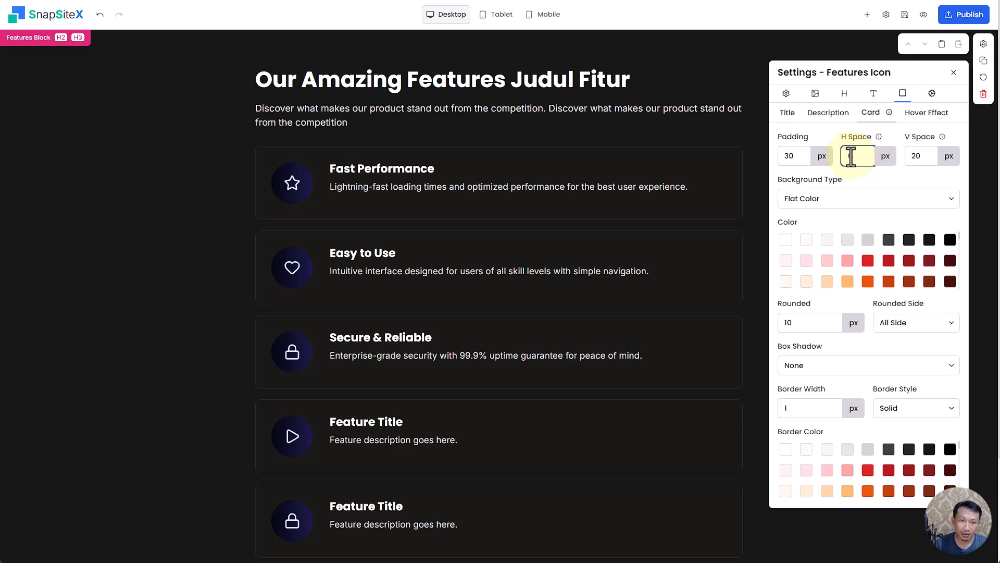
left_click(916, 155)
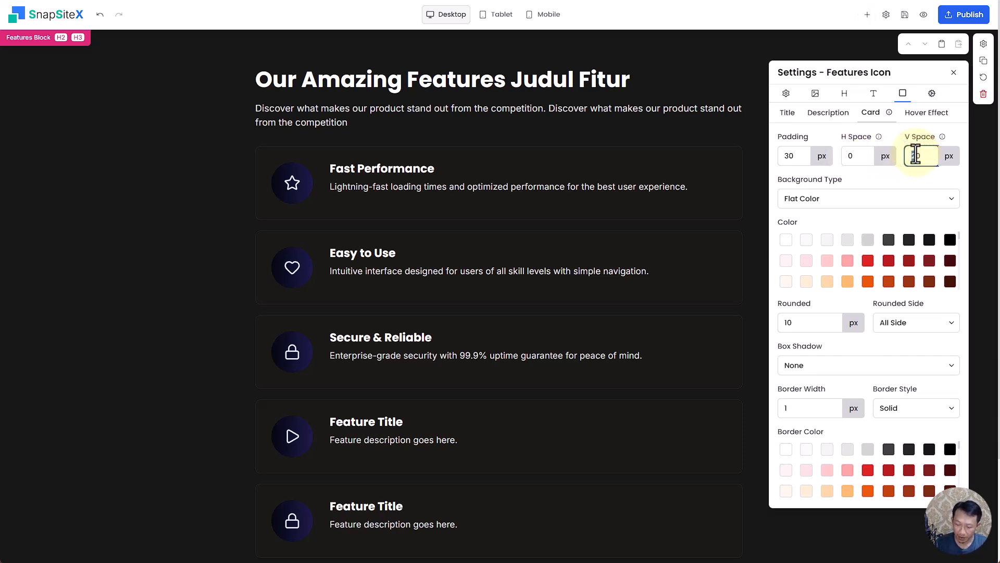
type("3")
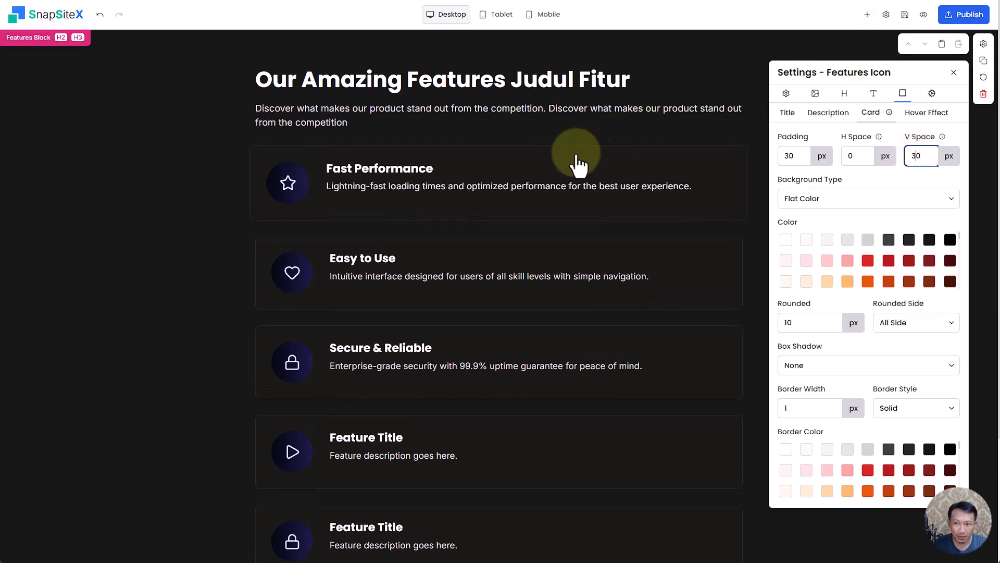
Preview the page and examine the list layout and the entrance animations of the feature cards.
left_click(922, 16)
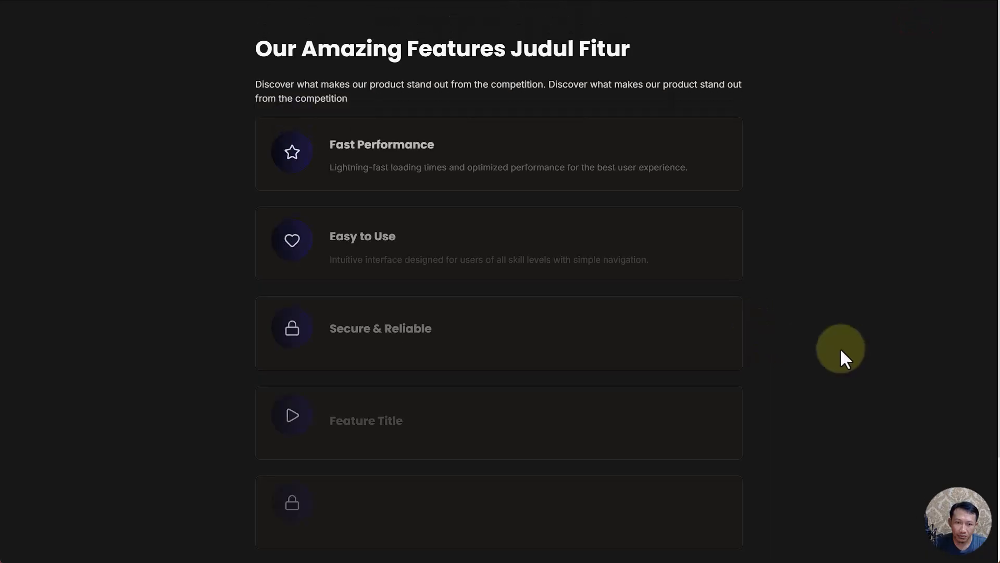
scroll(840, 348, "down", 3)
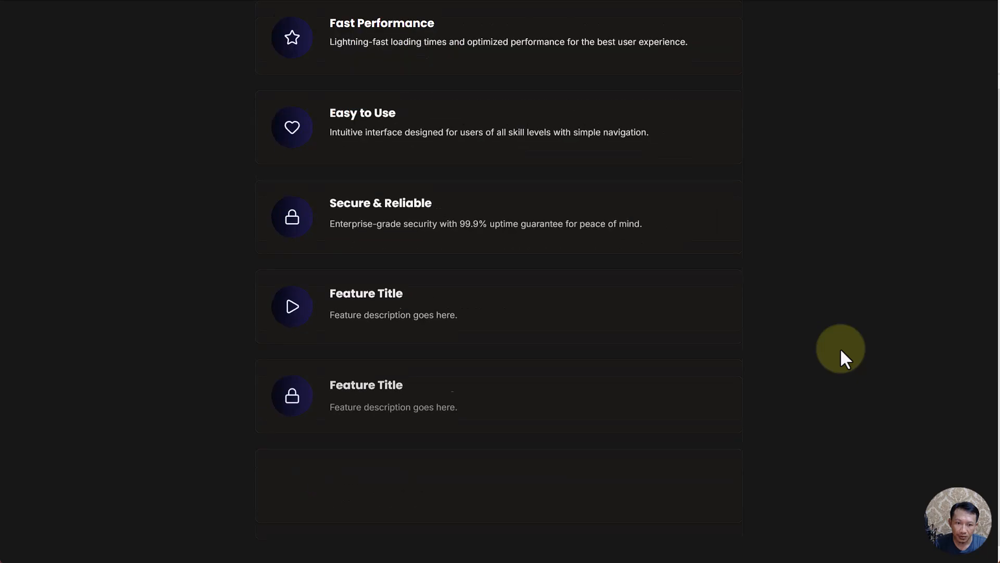
scroll(841, 351, "up", 3)
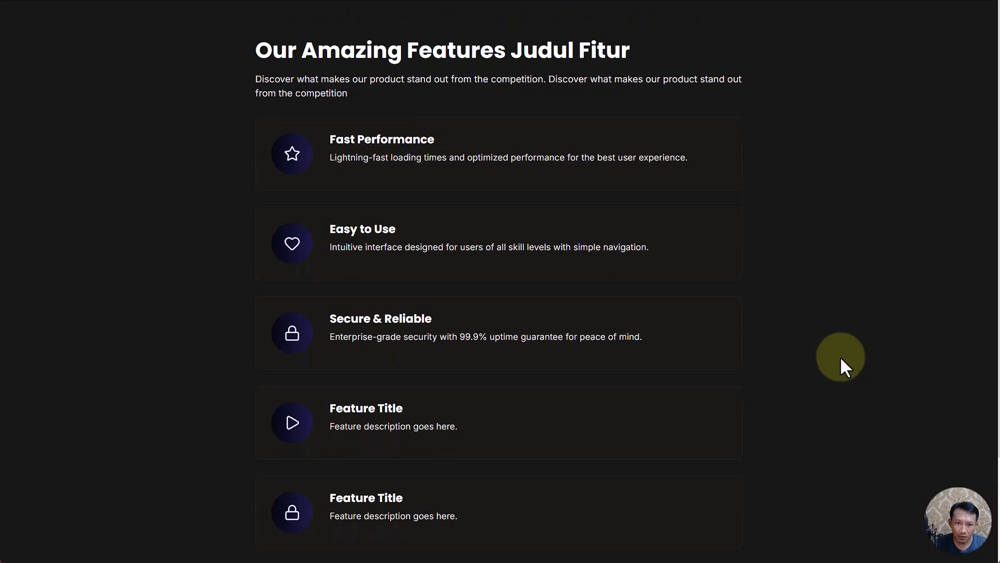